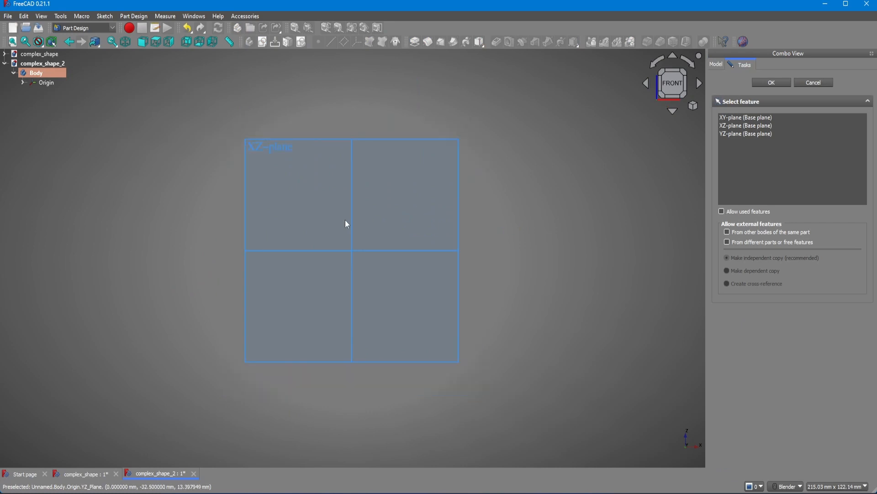
# Step: Start a sketch on the XZ plane and draw a construction line about 154 mm long along the horizontal axis, spanning the origin
pyautogui.moveTo(345, 221); pyautogui.dragTo(345, 256, button='middle')
pyautogui.click(306, 167)
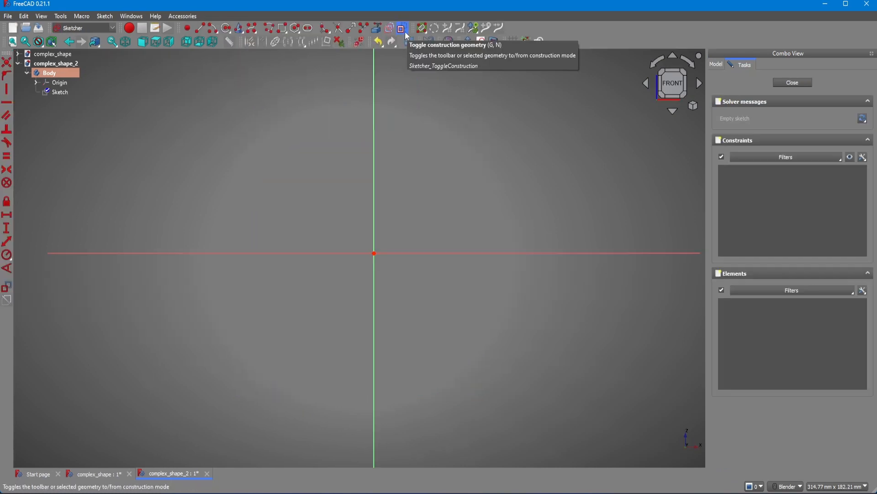
pyautogui.click(202, 33)
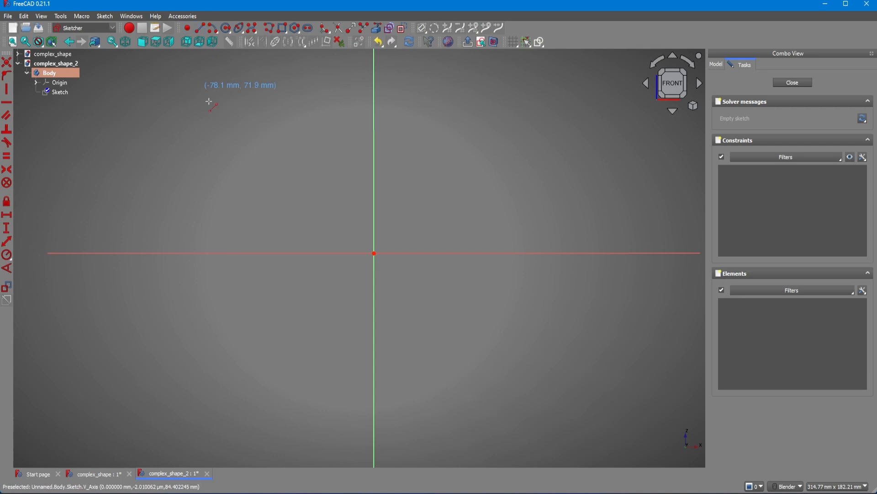
pyautogui.click(222, 254)
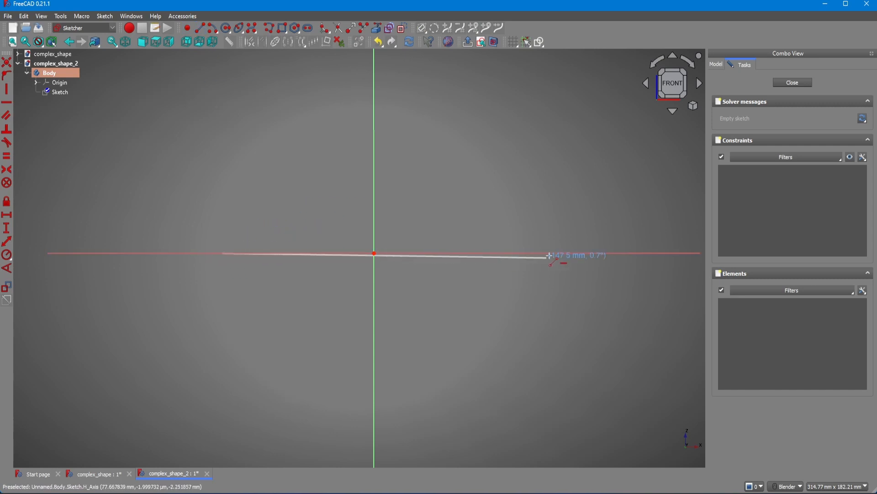
pyautogui.click(561, 253)
# Step: Constrain the construction line's horizontal length to 120 mm
pyautogui.click(469, 254)
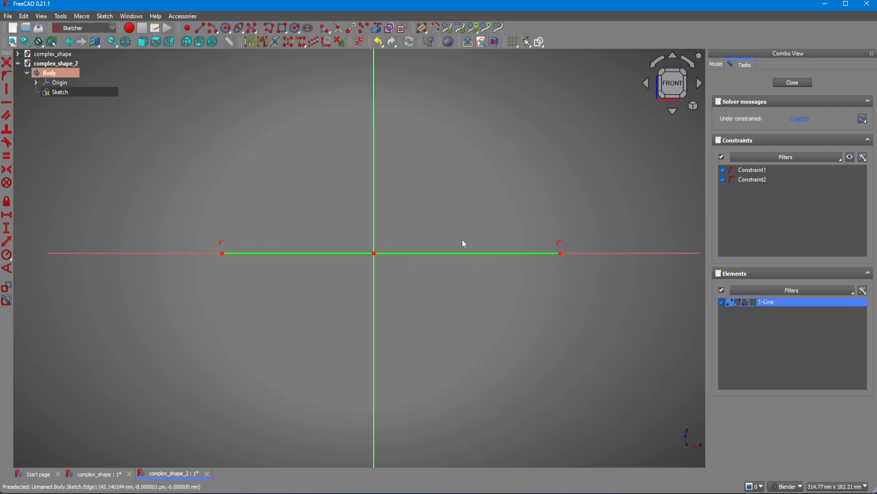
pyautogui.write('l')
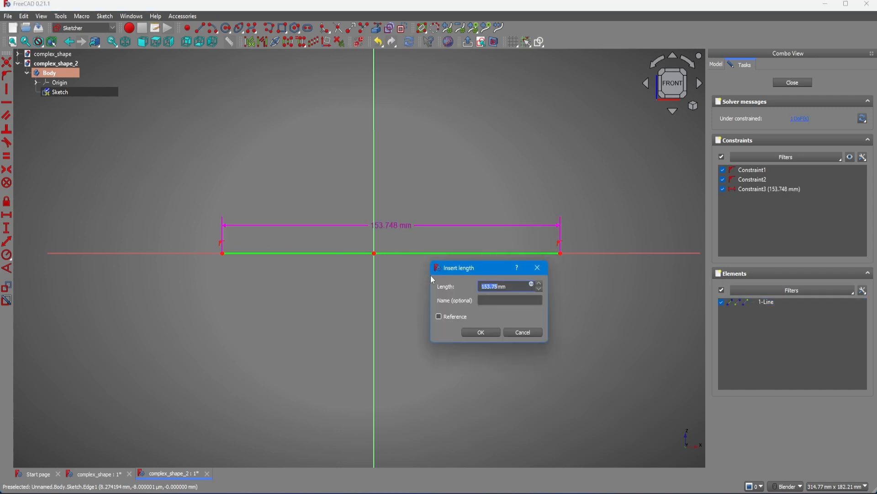
pyautogui.write('120')
pyautogui.press('Return')
# Step: Make the construction line's endpoints symmetric about the vertical axis and move its length dimension farther above the line
pyautogui.click(277, 254)
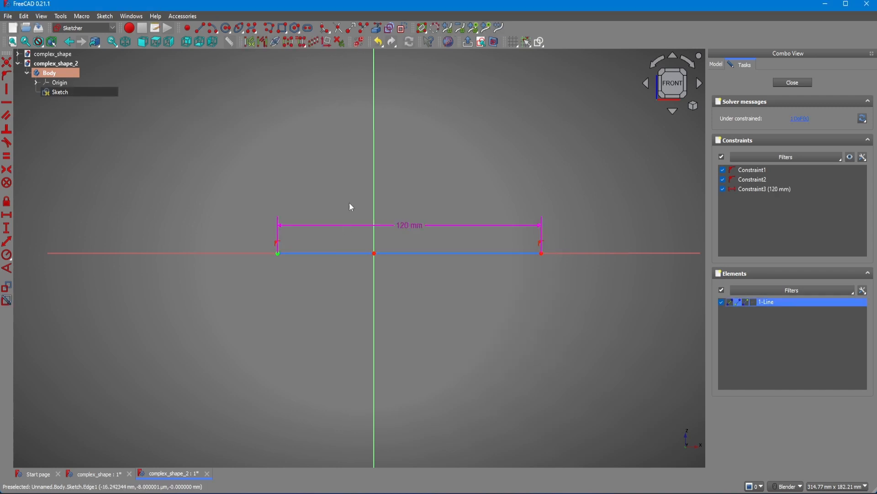
pyautogui.click(542, 254)
pyautogui.click(374, 253)
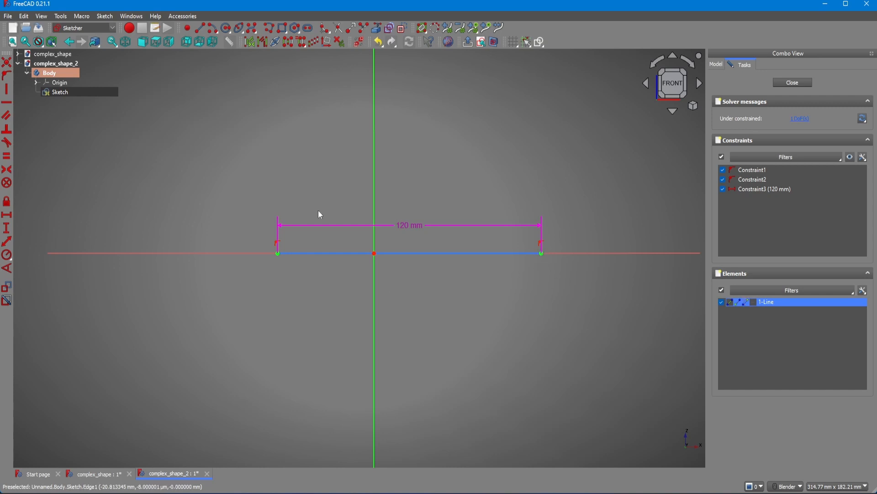
pyautogui.press('s')
pyautogui.moveTo(371, 237); pyautogui.dragTo(320, 158)
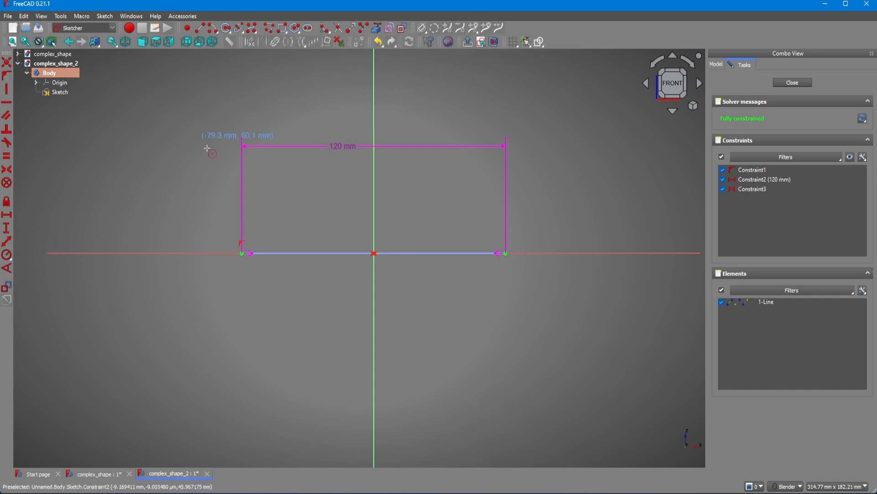
# Step: Draw a circle centred on the construction line left of the origin and constrain its radius to 30 mm
pyautogui.click(296, 253)
pyautogui.click(322, 297)
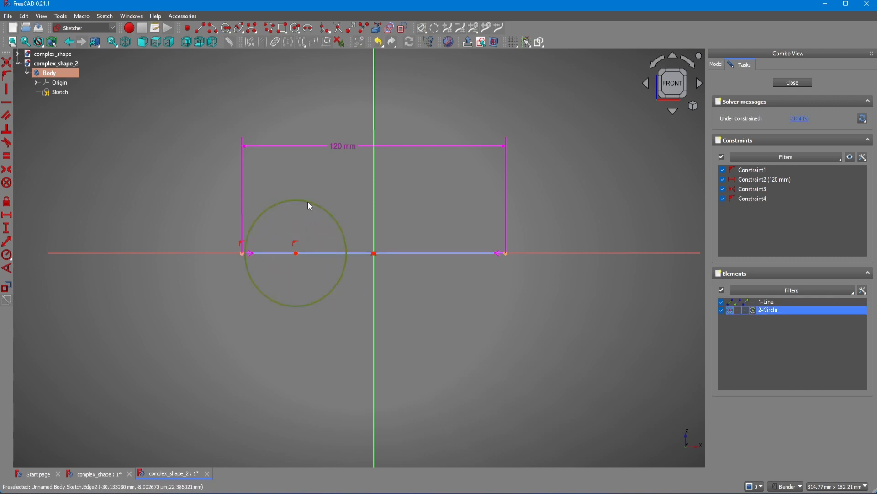
pyautogui.click(308, 202)
pyautogui.write('kr')
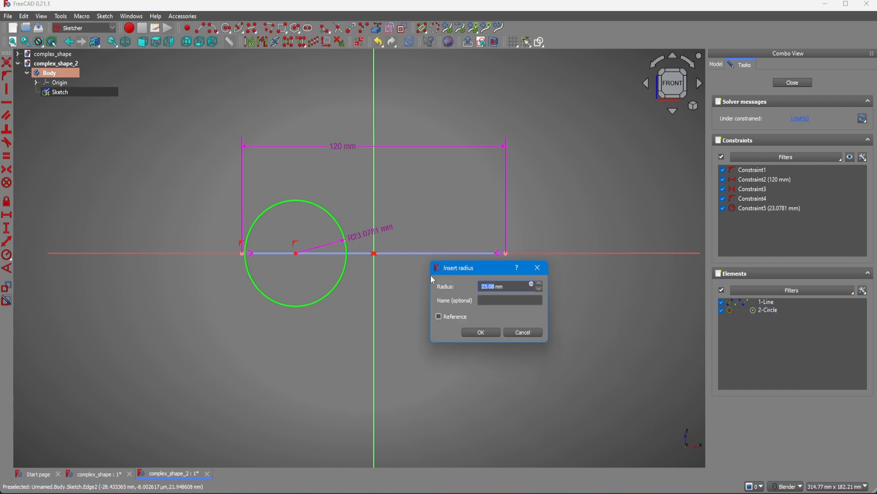
pyautogui.write('30')
pyautogui.press('Return')
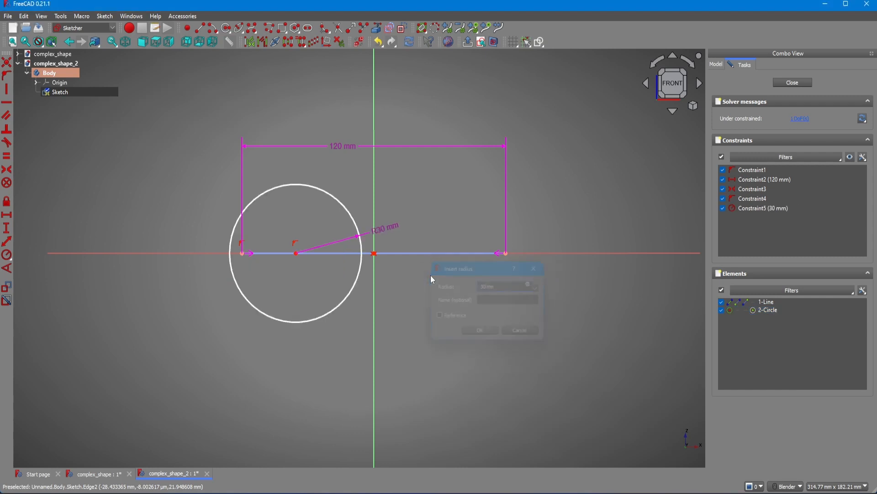
# Step: Constrain the construction line's left endpoint onto the circle
pyautogui.click(230, 255)
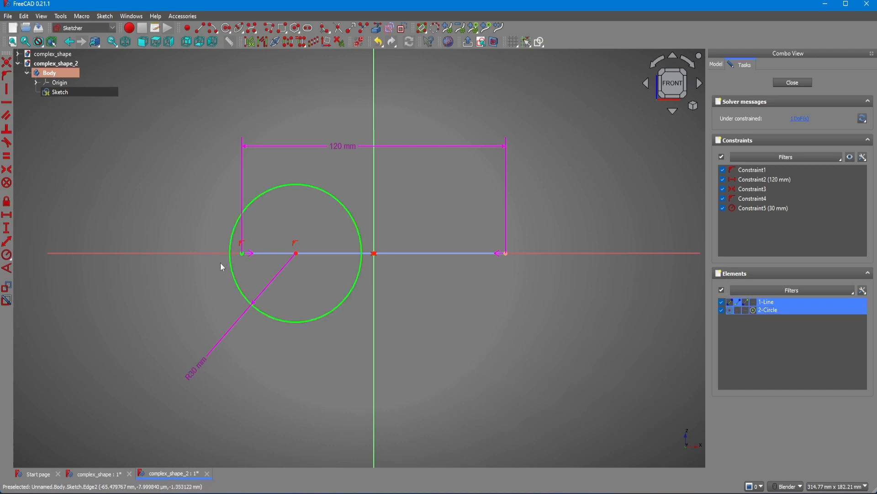
pyautogui.click(5, 78)
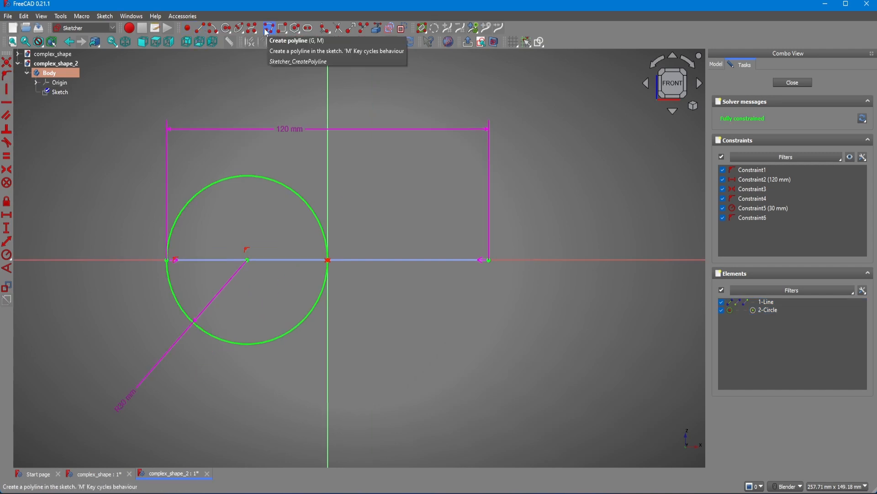
# Step: Draw a three-segment polyline from the circle's right side, about 62 mm horizontally, about 26 mm down, and horizontally back to the circle
pyautogui.click(322, 224)
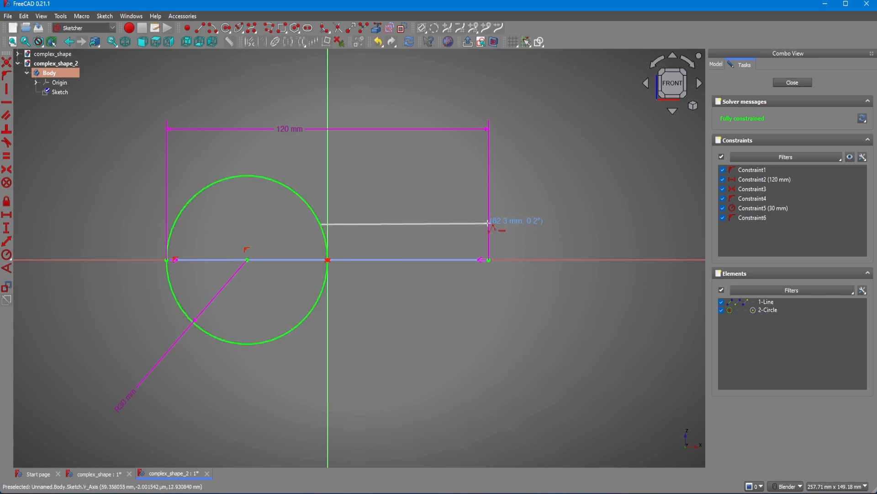
pyautogui.click(488, 224)
pyautogui.click(488, 293)
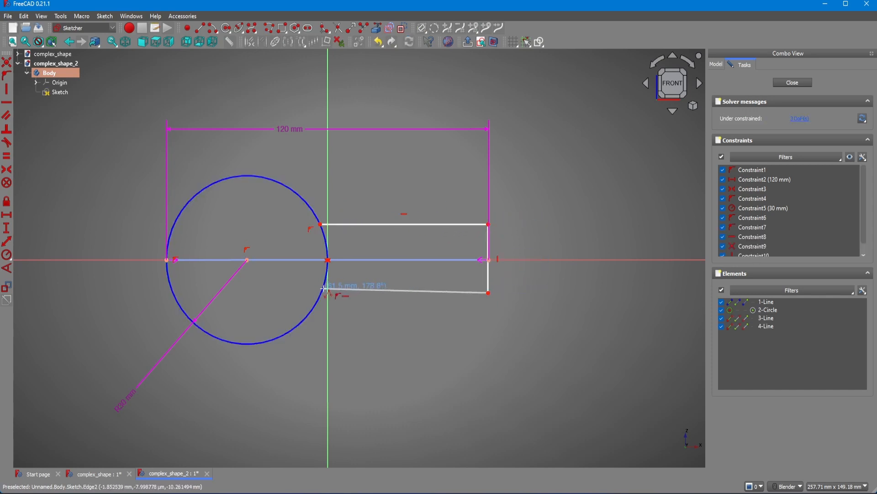
pyautogui.click(321, 297)
pyautogui.rightClick(462, 290)
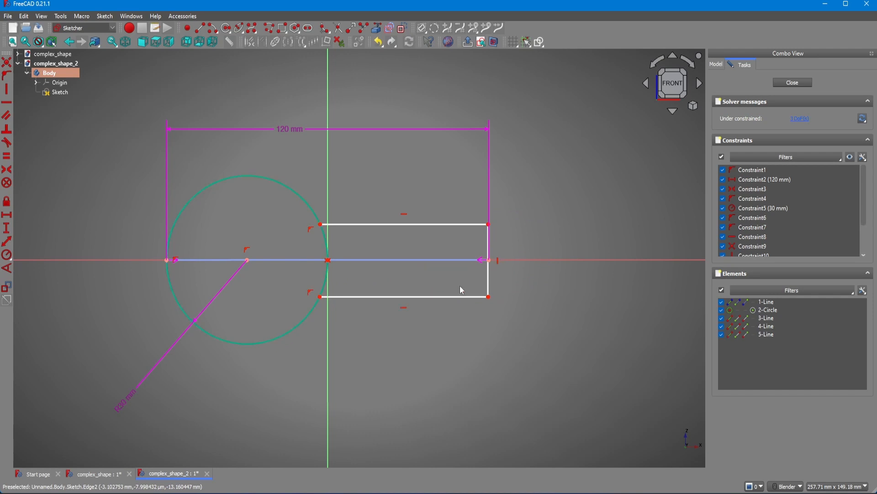
# Step: Constrain the length of the handle's vertical end line to 20 mm
pyautogui.click(492, 272)
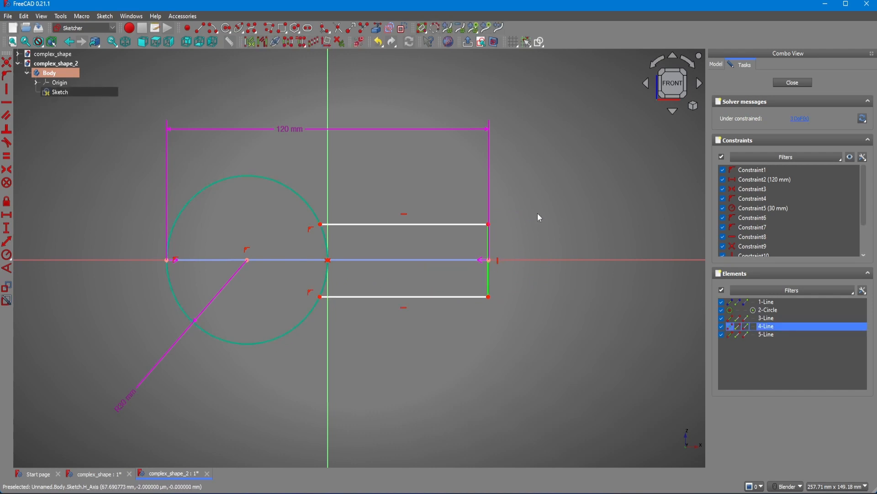
pyautogui.write('i')
pyautogui.write('20')
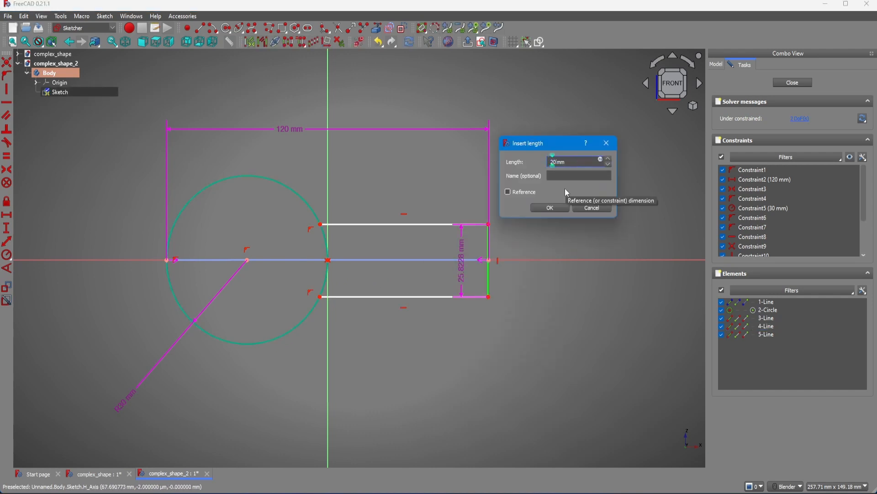
pyautogui.click(556, 212)
# Step: Constrain the construction line's right endpoint onto the vertical end line
pyautogui.scroll(5, 498, 267)
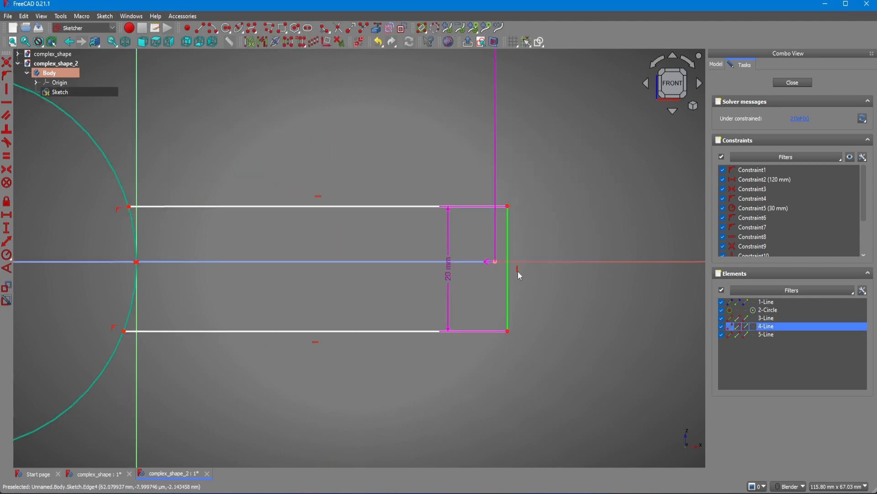
pyautogui.click(495, 261)
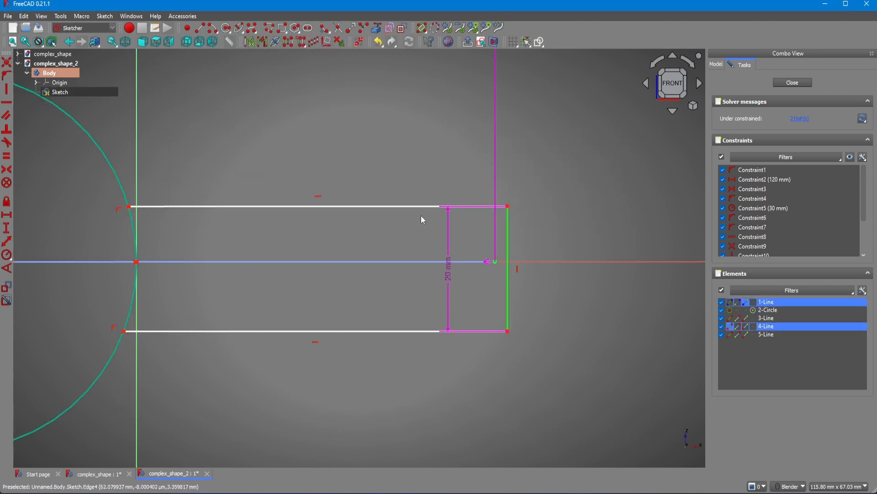
pyautogui.press('o')
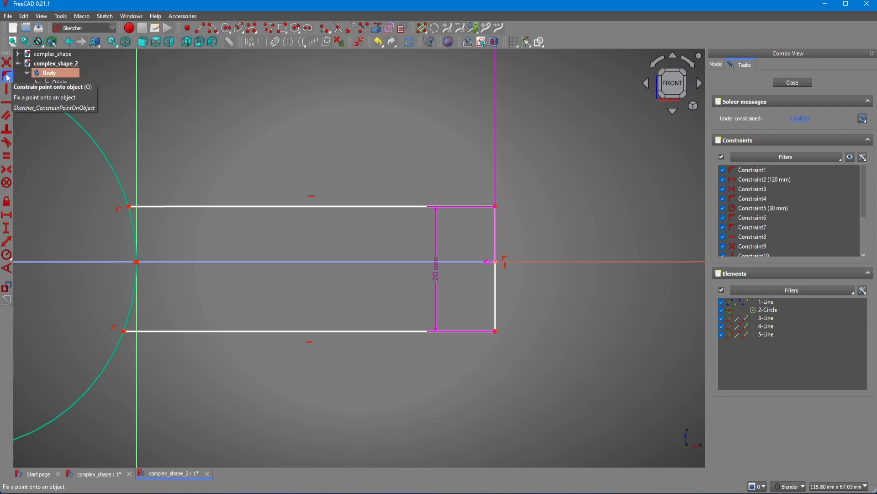
# Step: Make the upper and lower corners of the vertical end line symmetric about the horizontal axis
pyautogui.click(496, 207)
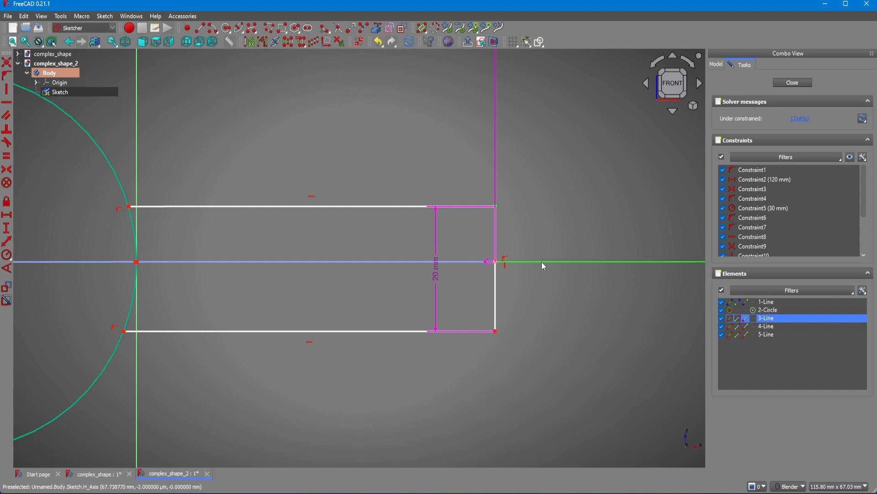
pyautogui.click(495, 331)
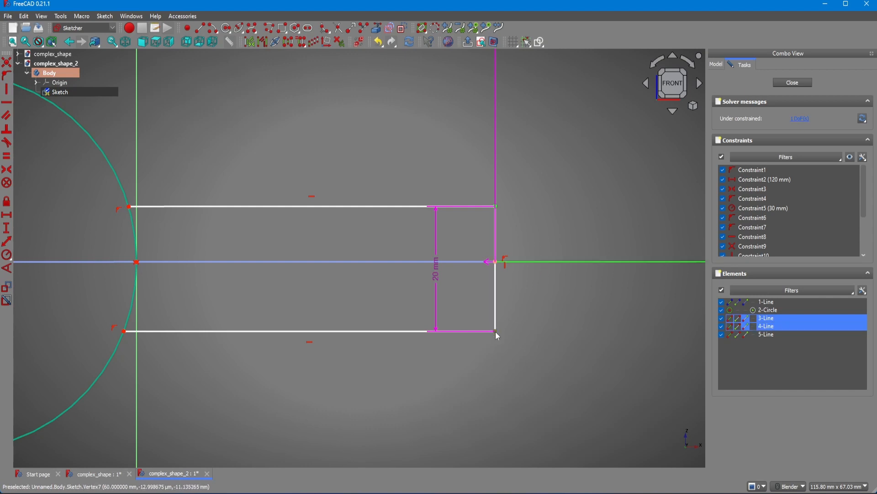
pyautogui.press('s')
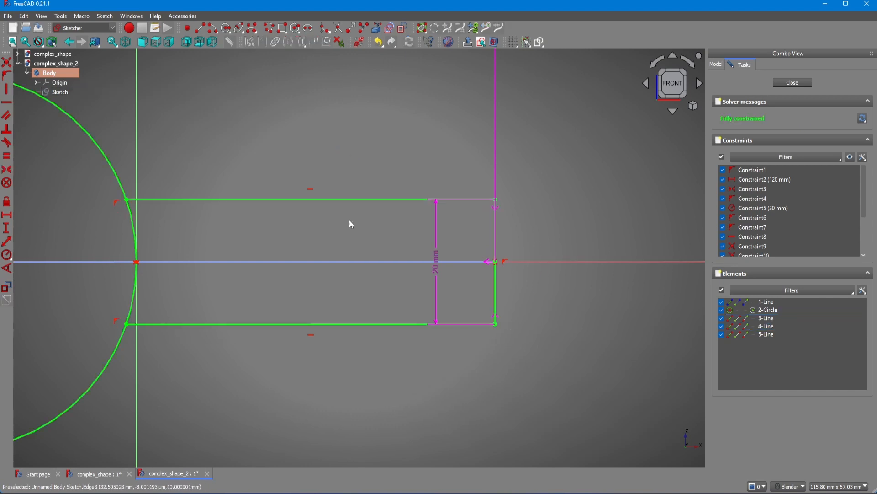
# Step: Trim away both parts of the circle that lie between the two horizontal lines
pyautogui.scroll(-3, 450, 261)
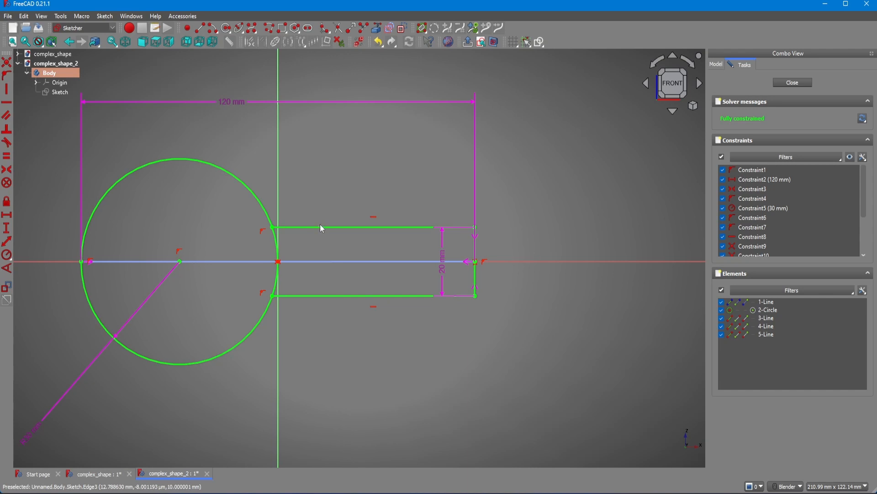
pyautogui.scroll(2, 257, 206)
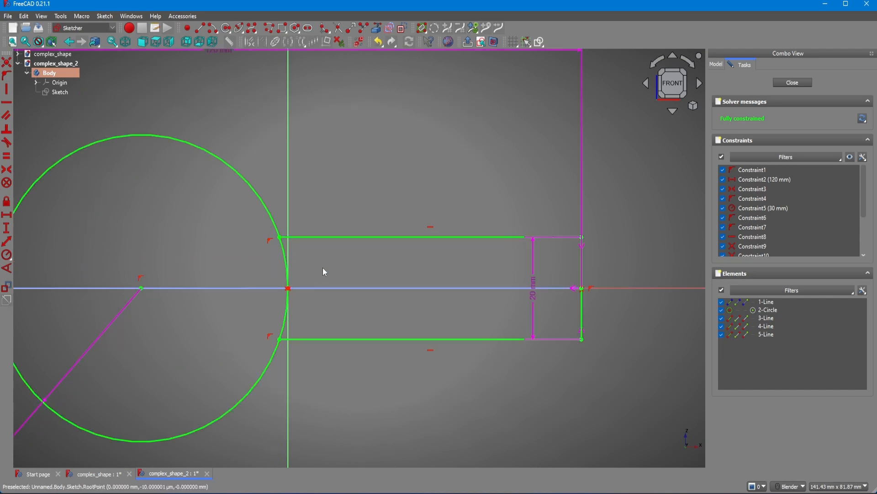
pyautogui.press('g')
pyautogui.press('l')
pyautogui.click(340, 32)
pyautogui.click(283, 251)
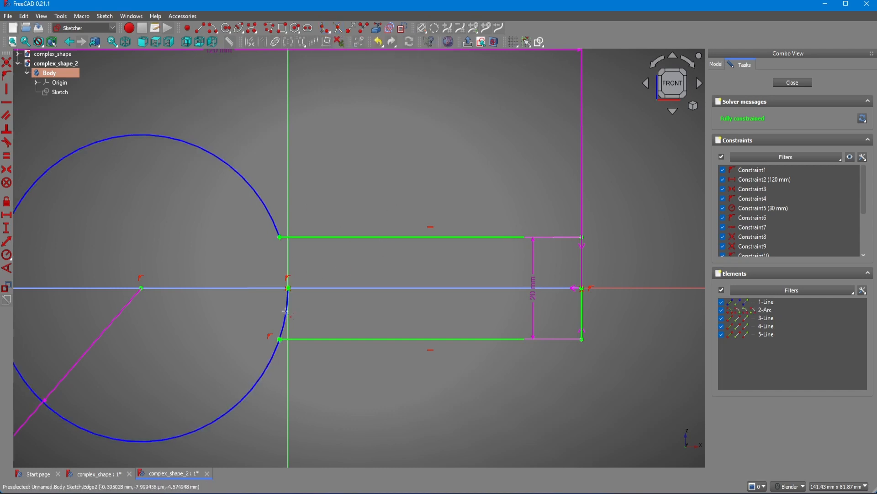
pyautogui.click(286, 316)
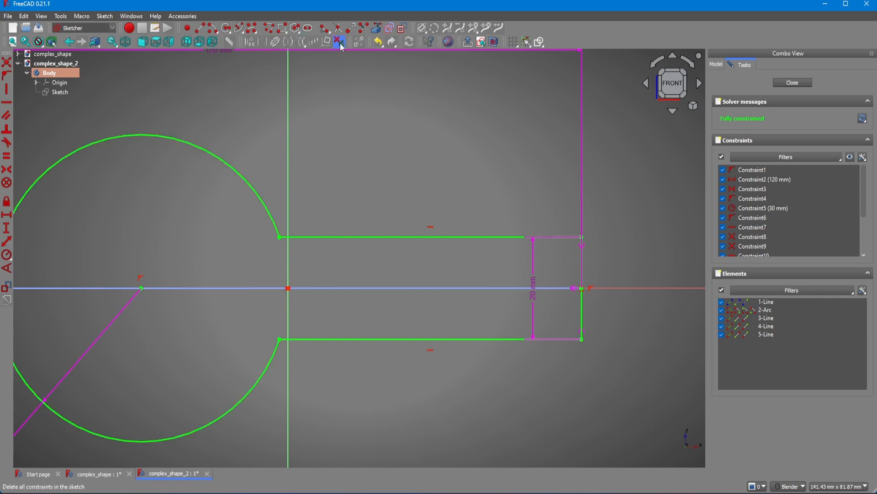
# Step: Add sketch fillets at the upper and lower corners where the large arc meets the horizontal lines
pyautogui.click(324, 29)
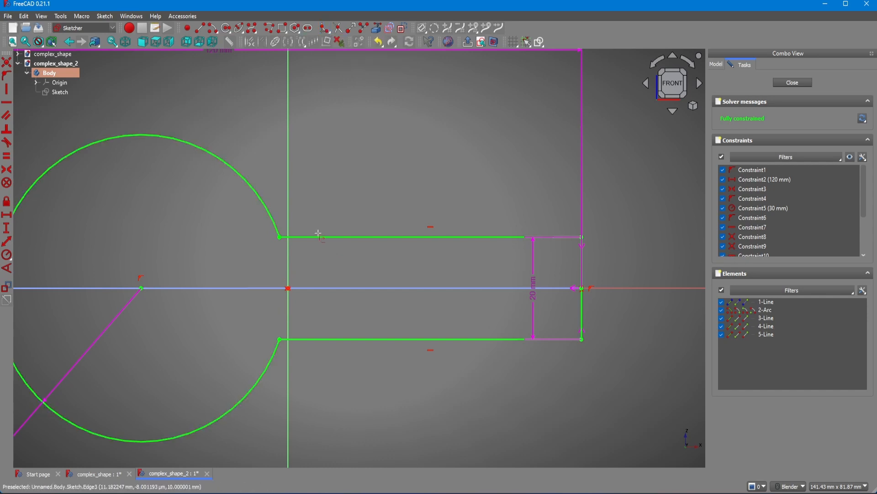
pyautogui.click(271, 218)
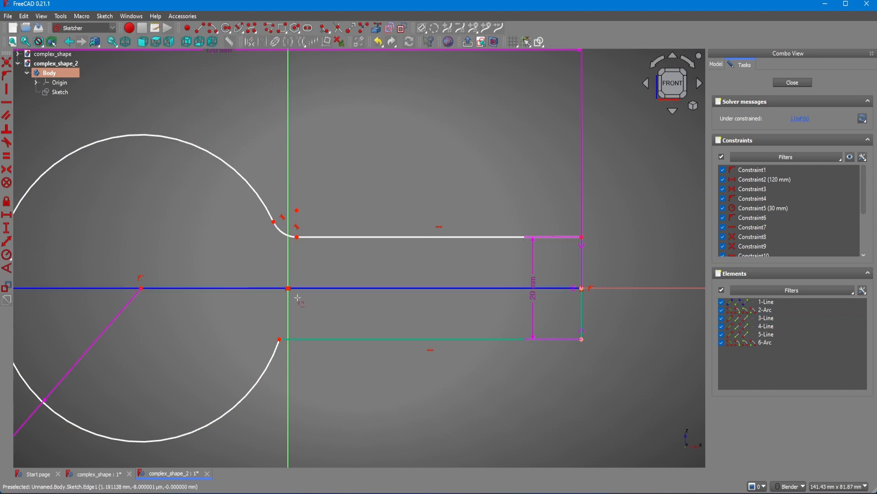
pyautogui.click(277, 343)
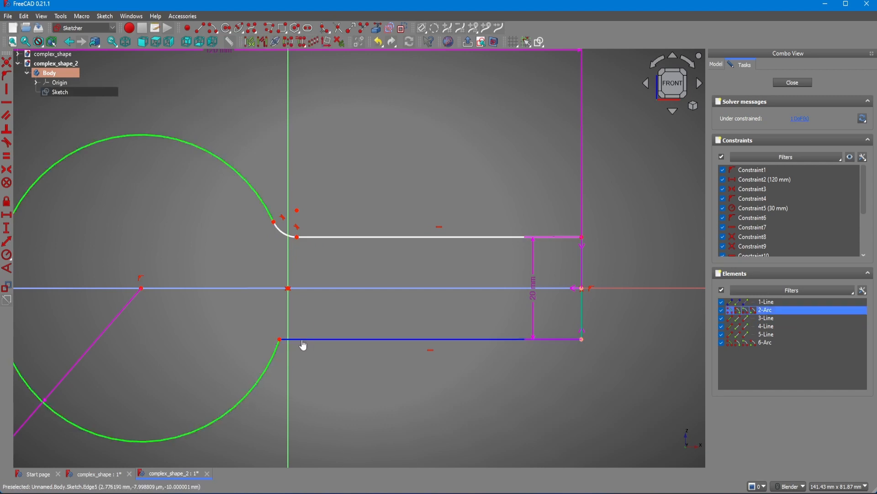
pyautogui.click(302, 340)
pyautogui.press('Escape')
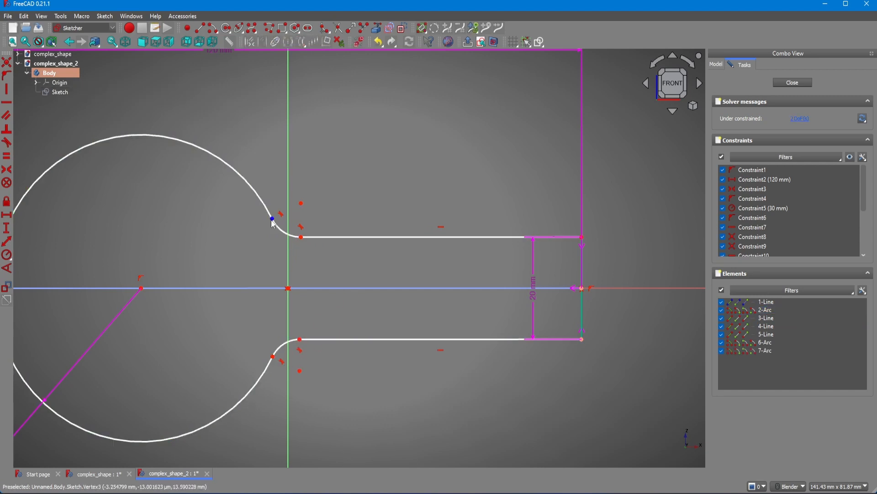
# Step: Make the large arc's upper and lower end points symmetric about the horizontal construction line, and pull the fillets larger along the arc
pyautogui.click(273, 218)
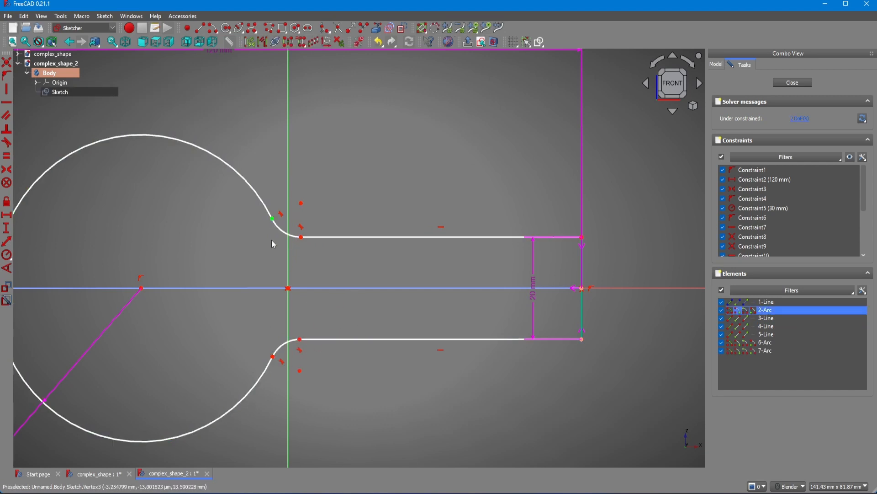
pyautogui.click(273, 358)
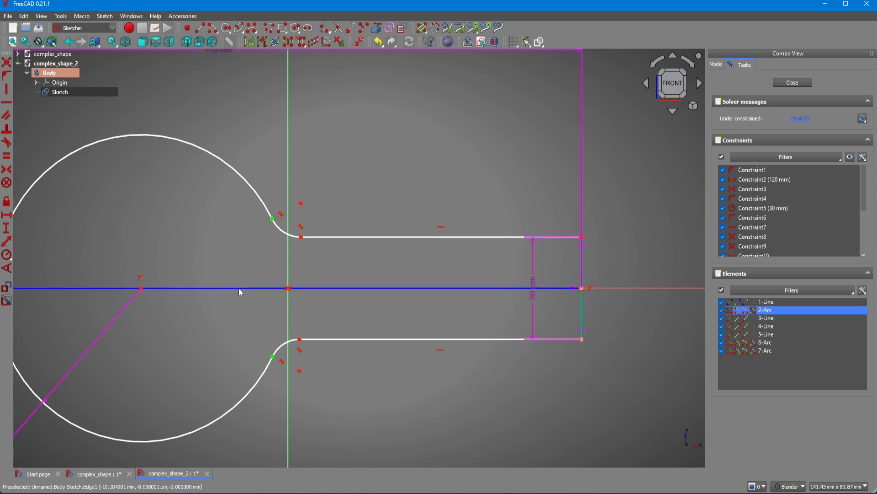
pyautogui.click(239, 287)
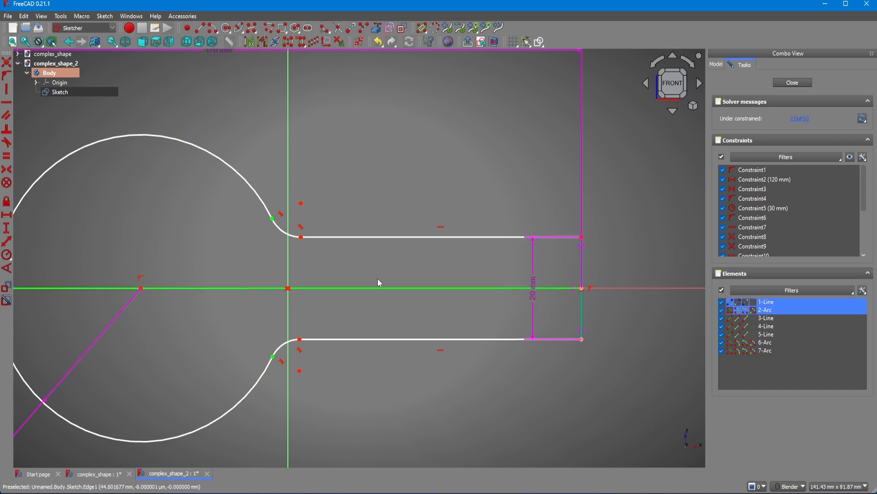
pyautogui.press('s')
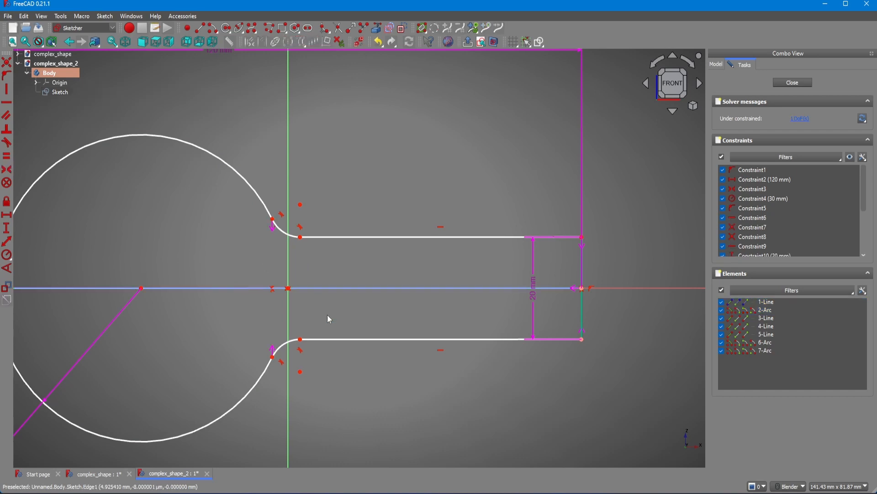
pyautogui.moveTo(273, 361); pyautogui.dragTo(269, 386)
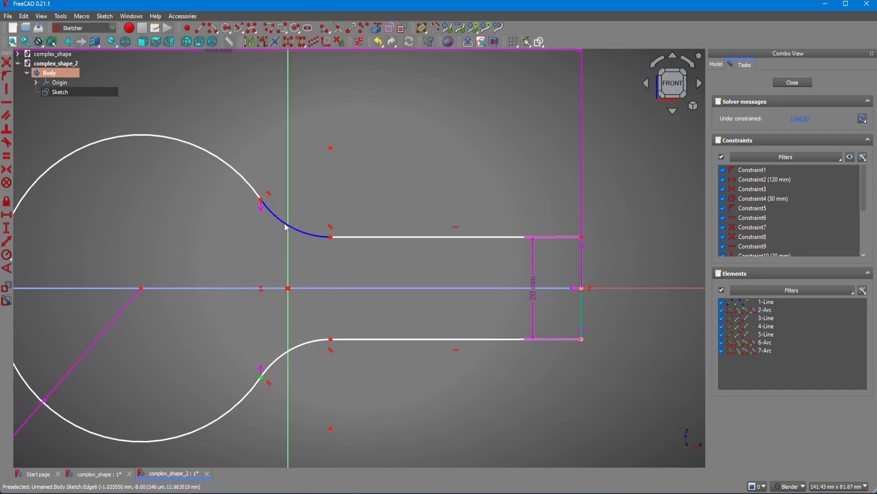
pyautogui.moveTo(263, 378); pyautogui.dragTo(217, 420)
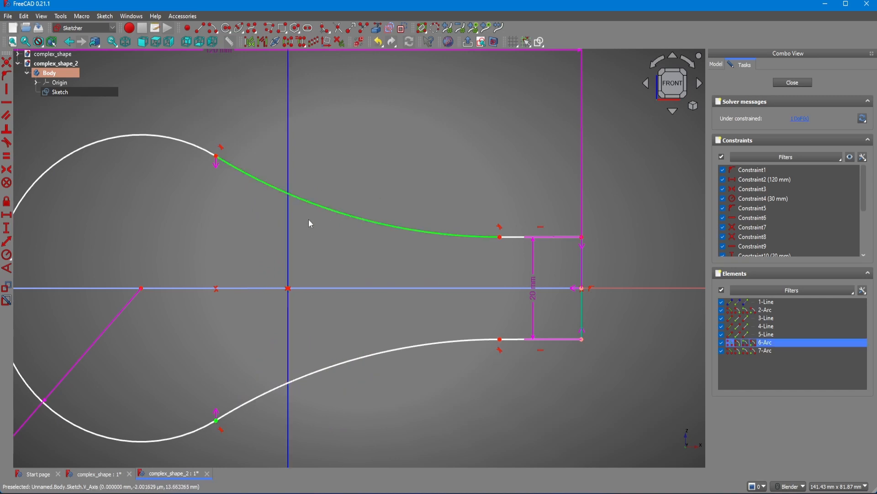
# Step: Check the fillet radius in the Complex_Shape_01.jpg drawing and constrain the upper fillet arc's radius to 70 mm
pyautogui.scroll(-2, 407, 210)
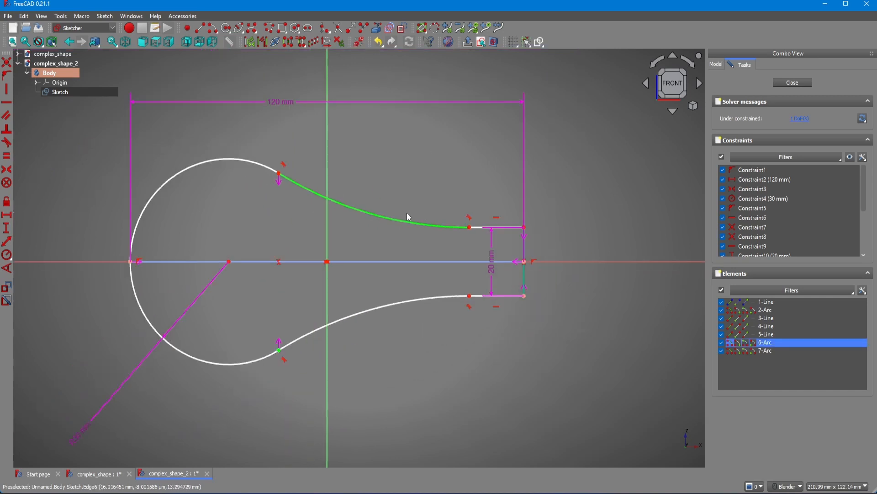
pyautogui.click(408, 186)
pyautogui.press('k')
pyautogui.press('r')
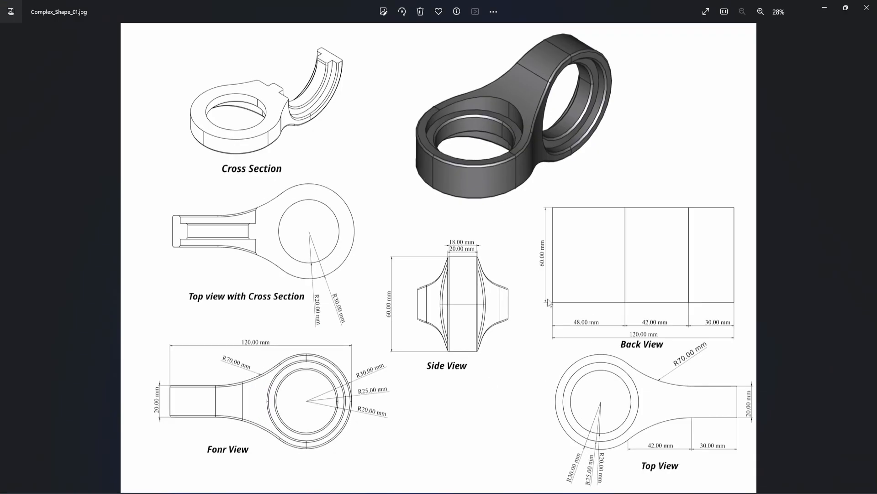
pyautogui.scroll(2, 364, 387)
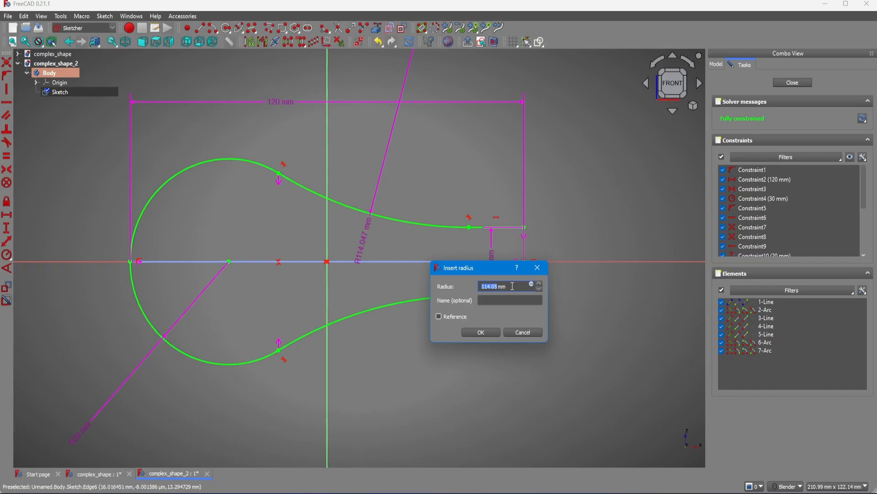
pyautogui.write('70')
pyautogui.press('Return')
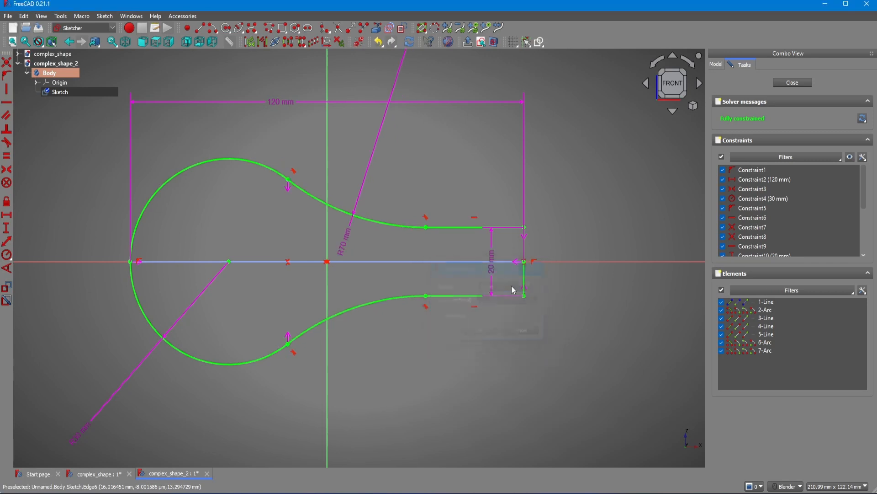
# Step: Add a circle of 20 mm radius concentric with the large head arc and finish editing the sketch
pyautogui.click(226, 29)
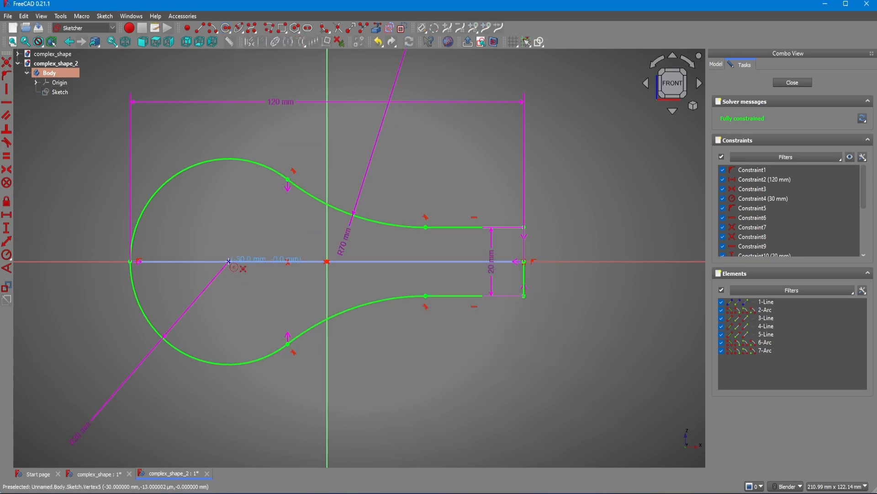
pyautogui.click(229, 261)
pyautogui.click(281, 287)
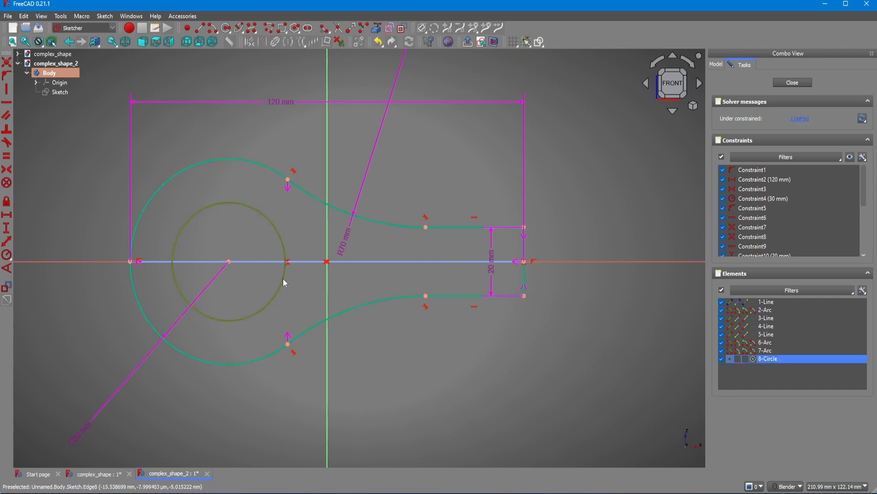
pyautogui.click(284, 283)
pyautogui.press('k')
pyautogui.press('r')
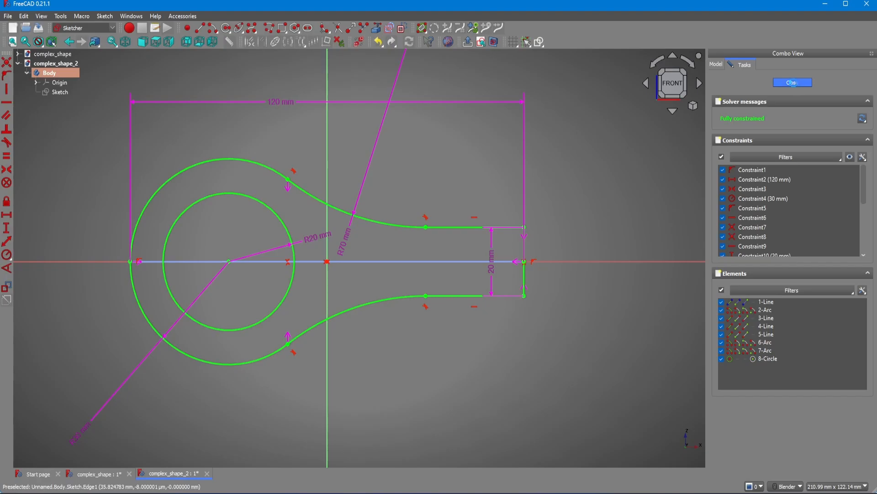
pyautogui.click(792, 83)
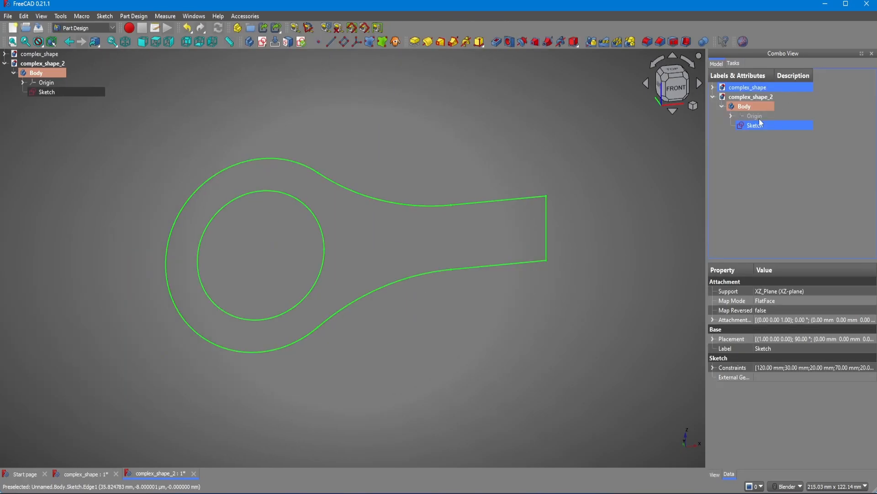
# Step: Copy the finished sketch together with its XZ-plane dependency
pyautogui.click(38, 91)
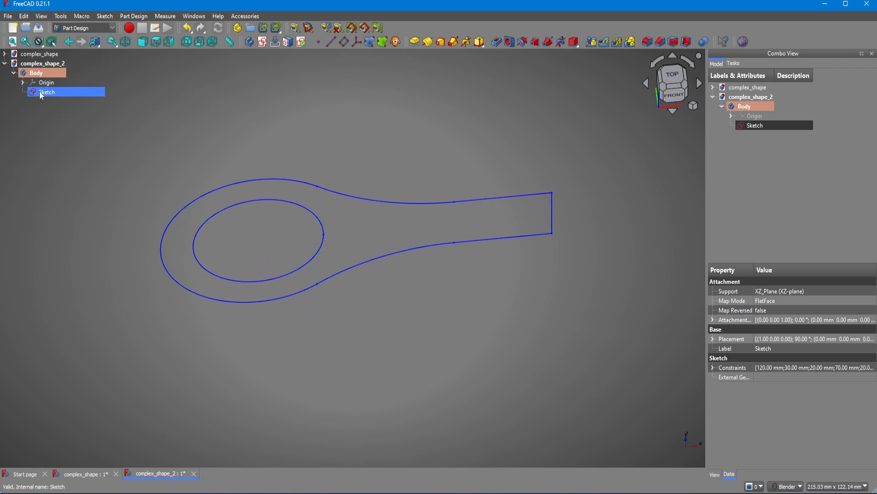
pyautogui.rightClick(39, 91)
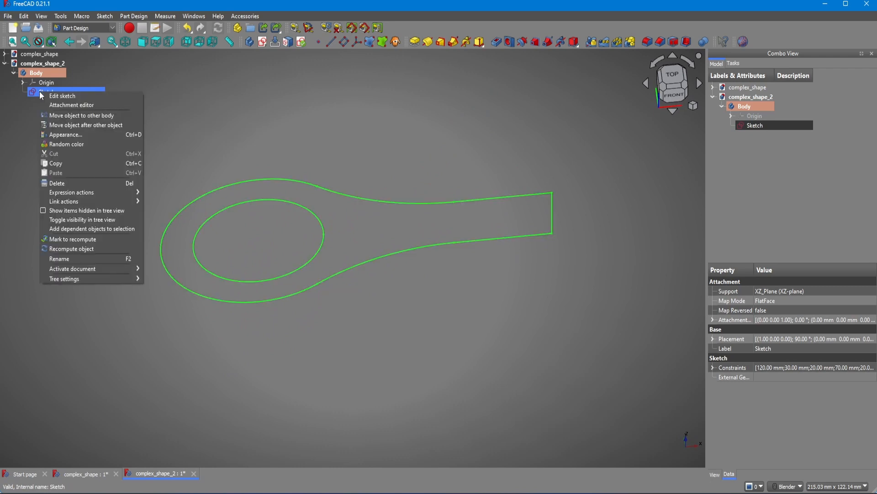
pyautogui.click(56, 163)
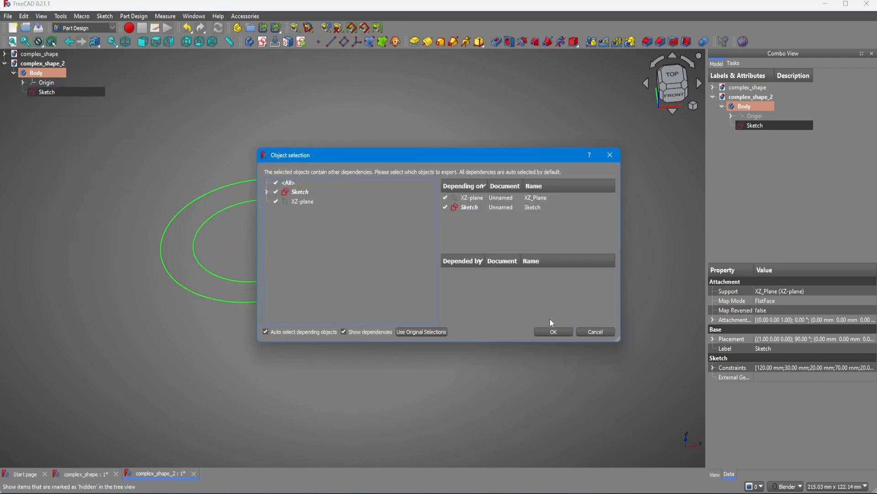
pyautogui.click(555, 332)
# Step: Create a second body in complex_shape_2 and paste the copied sketch
pyautogui.rightClick(55, 114)
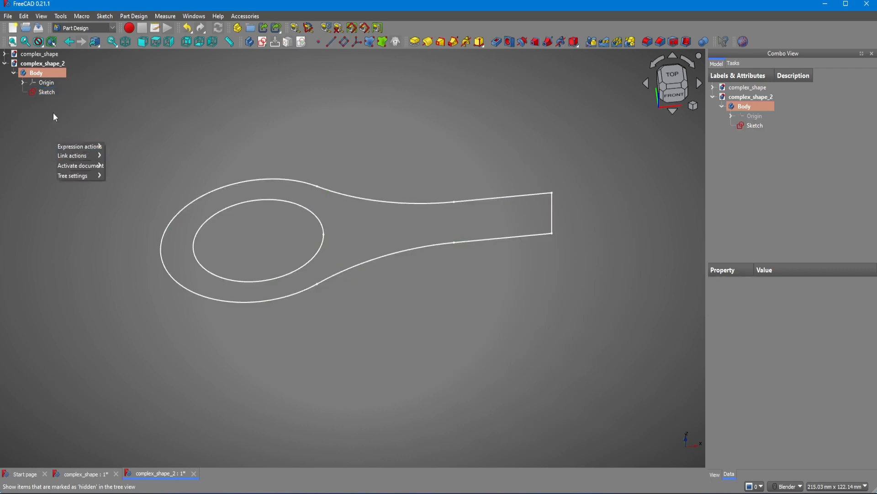
pyautogui.click(31, 64)
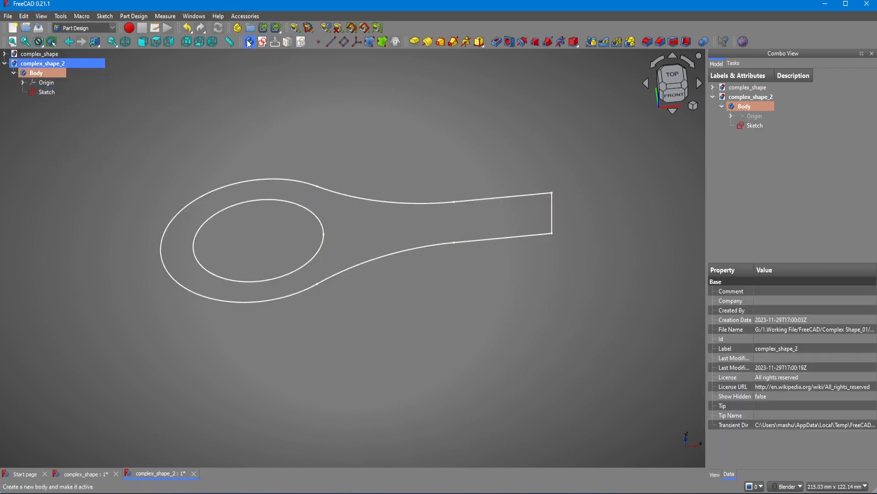
pyautogui.click(249, 42)
pyautogui.rightClick(36, 81)
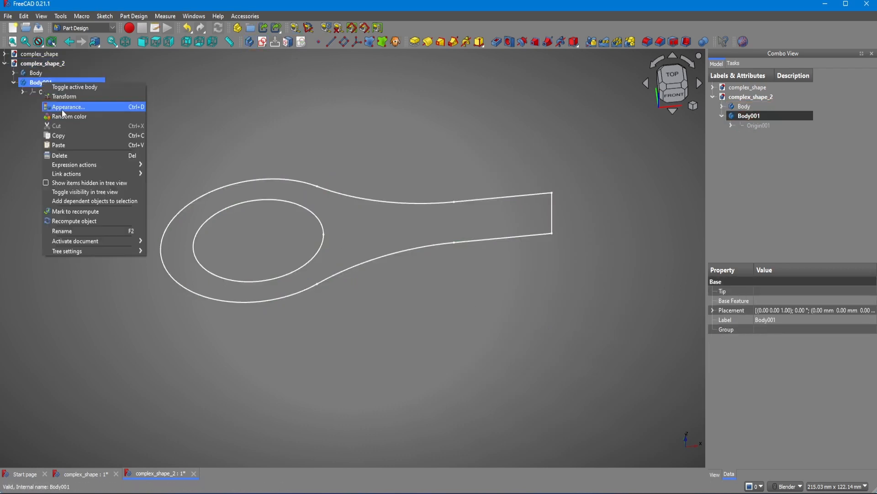
pyautogui.click(73, 151)
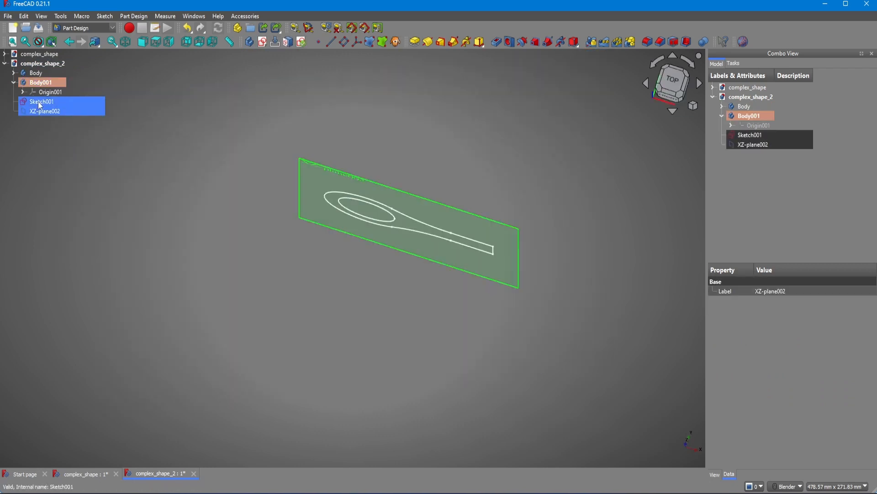
# Step: Move the pasted sketch Sketch001 into Body001 and delete the leftover XZ-plane002
pyautogui.moveTo(38, 102)
pyautogui.mouseDown()
pyautogui.moveTo(64, 92)
pyautogui.moveTo(47, 91)
pyautogui.mouseUp()
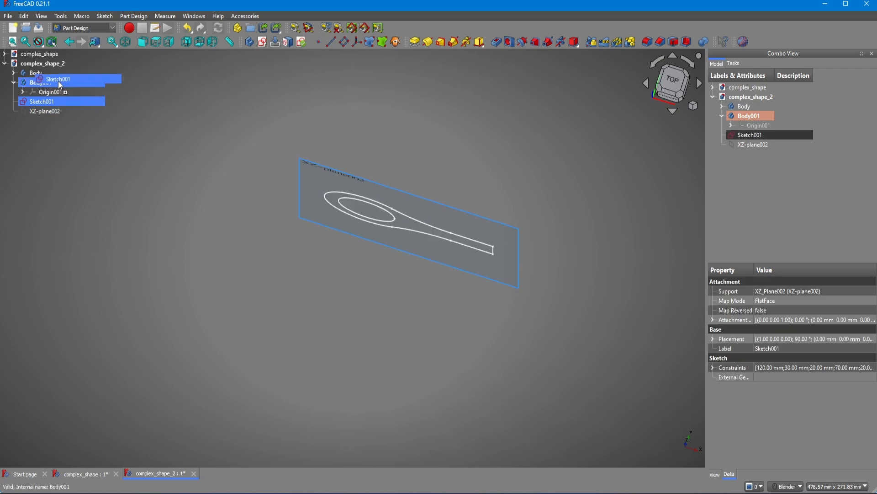
pyautogui.click(49, 111)
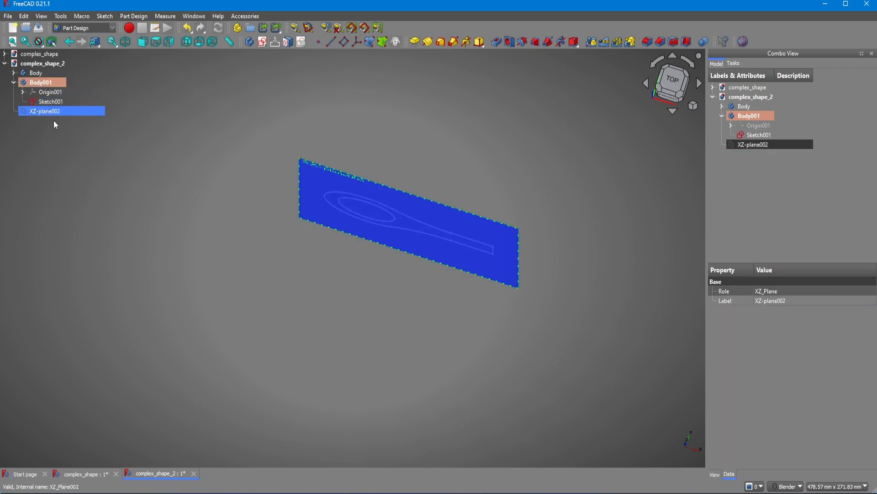
pyautogui.press('Delete')
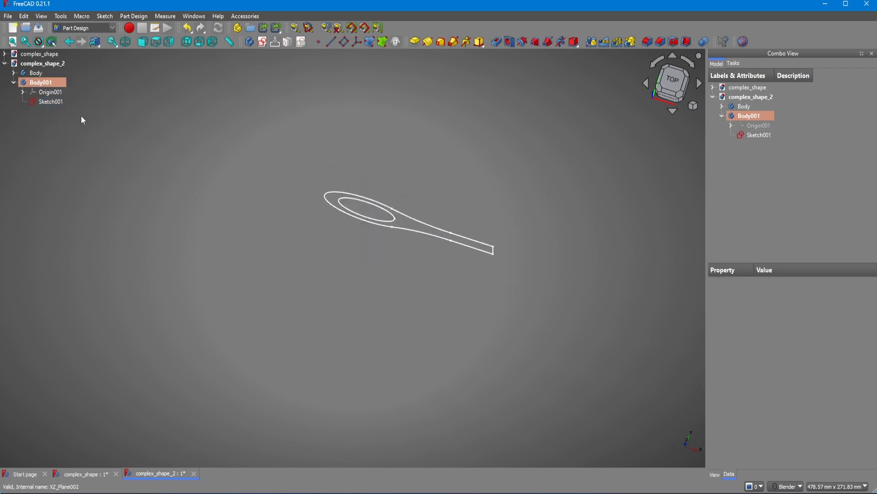
# Step: Rotate the copied sketch's attachment offset 90° around the x-axis
pyautogui.click(47, 121)
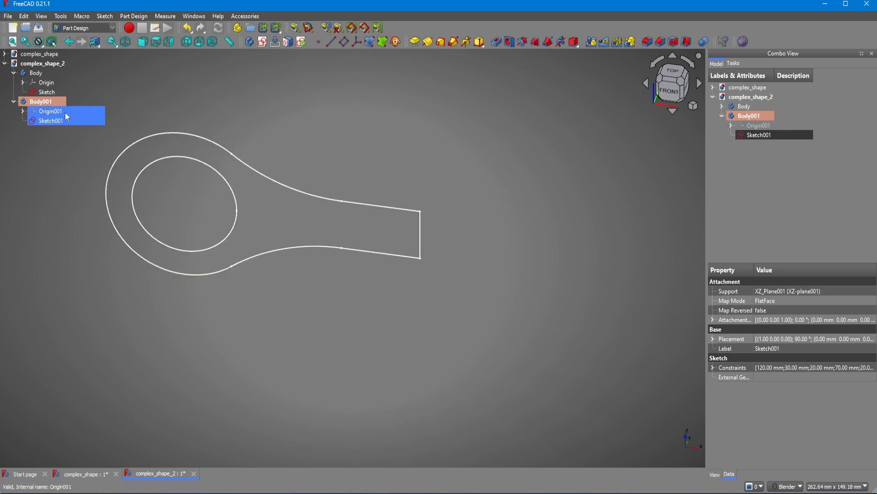
pyautogui.rightClick(52, 120)
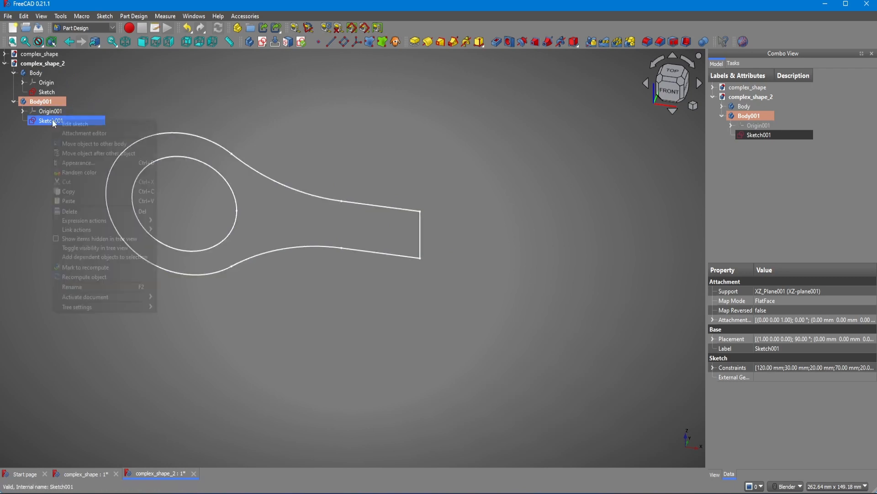
pyautogui.click(87, 135)
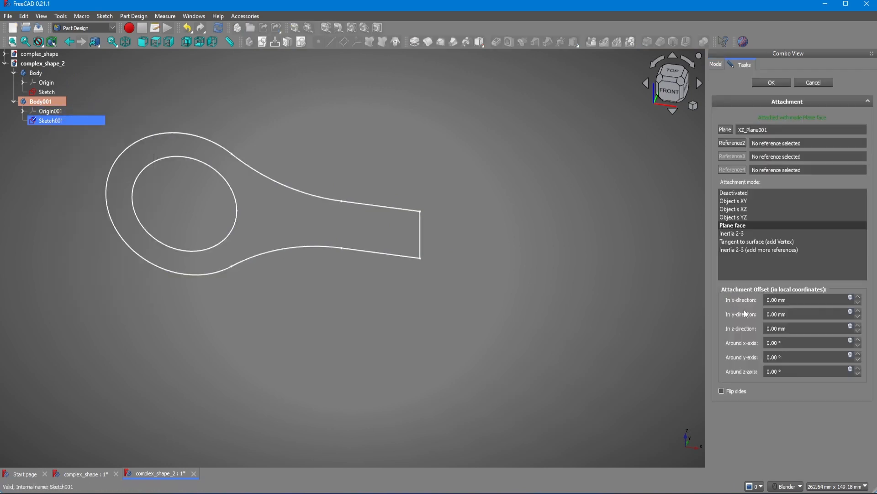
pyautogui.write('90')
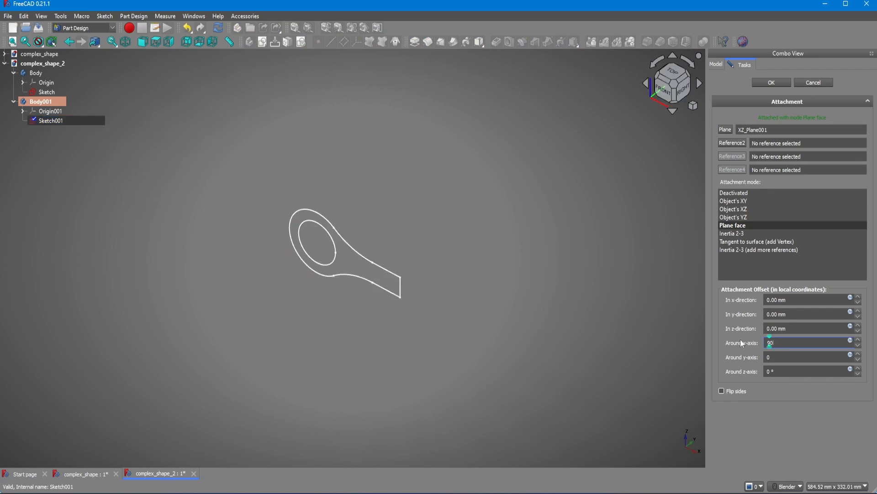
pyautogui.press('Return')
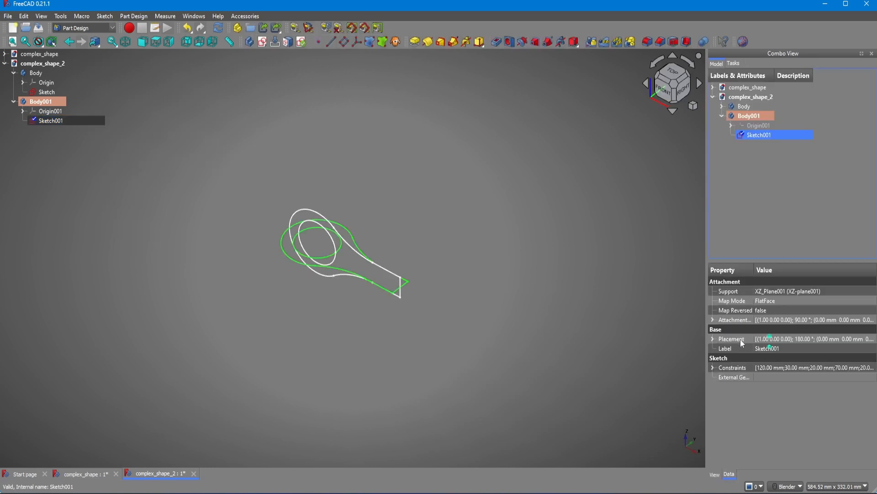
# Step: Set Sketch001's attachment offset rotation around the z-axis to 180°
pyautogui.rightClick(50, 120)
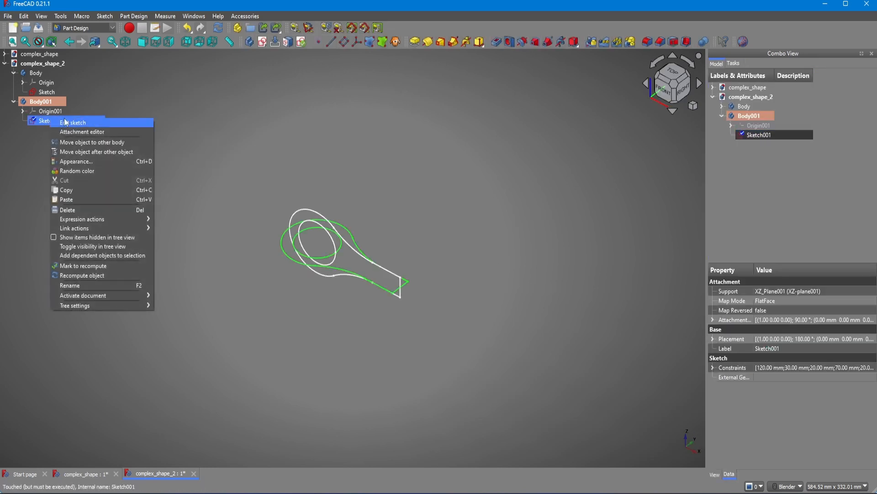
pyautogui.click(89, 131)
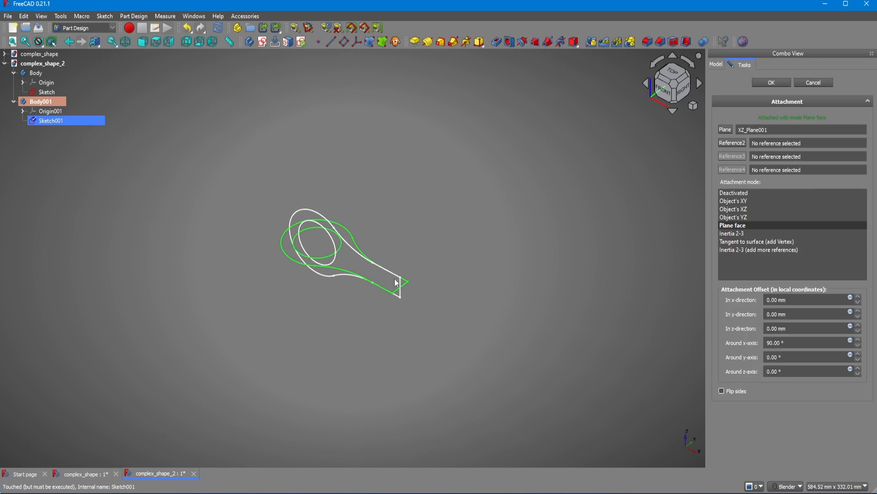
pyautogui.scroll(2, 406, 282)
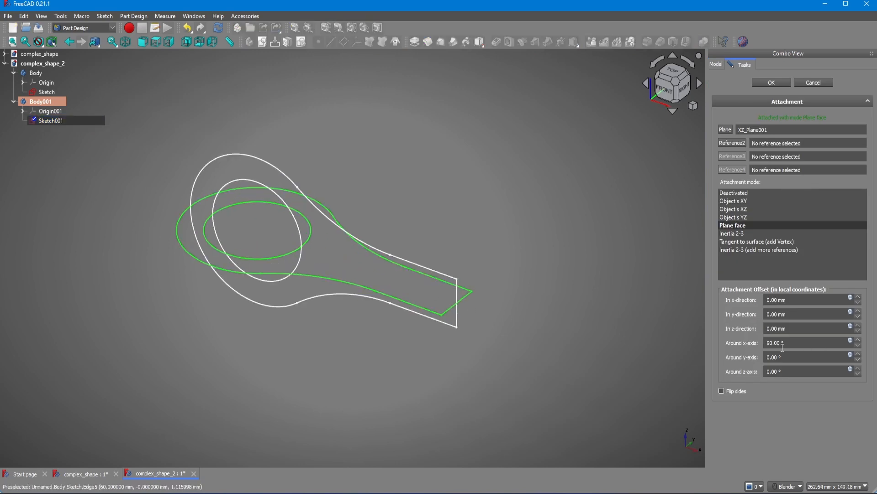
pyautogui.moveTo(791, 345); pyautogui.dragTo(762, 345)
pyautogui.click(799, 374)
pyautogui.write('180')
pyautogui.press('Return')
# Step: Hide Body001 so that only the first body's sketch is shown
pyautogui.moveTo(361, 293); pyautogui.dragTo(459, 281, button='middle')
pyautogui.scroll(1, 460, 282)
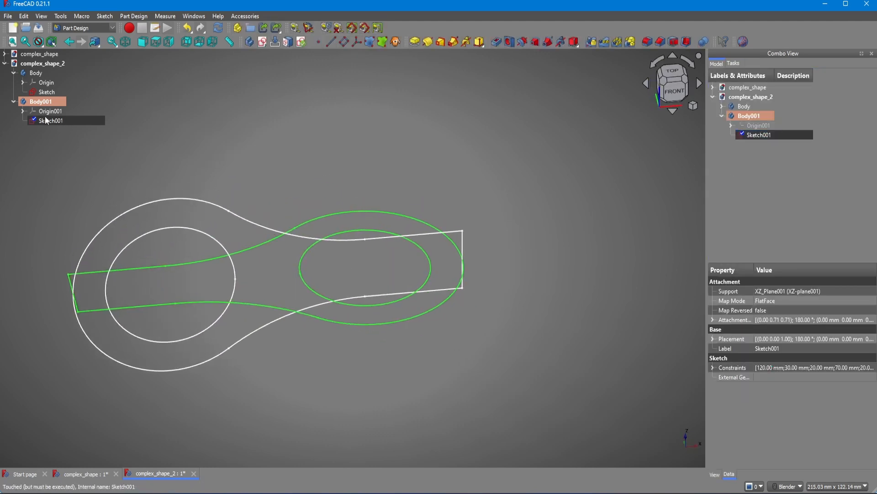
pyautogui.click(41, 102)
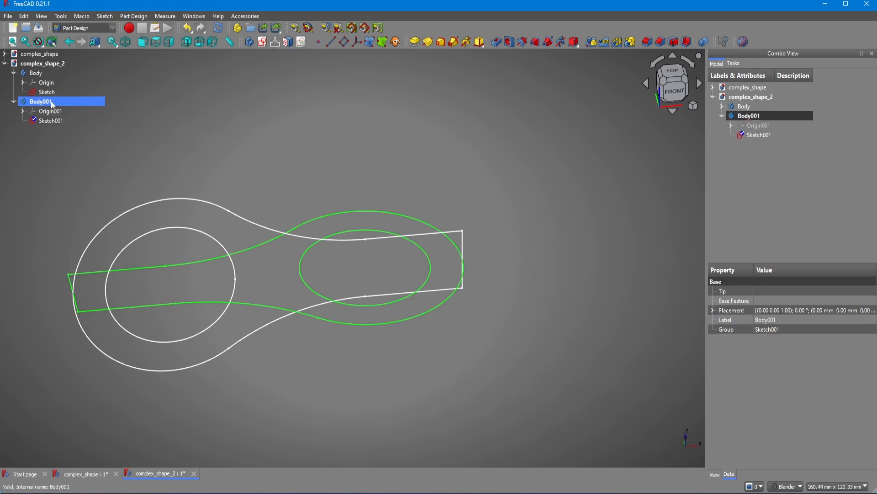
pyautogui.press('space')
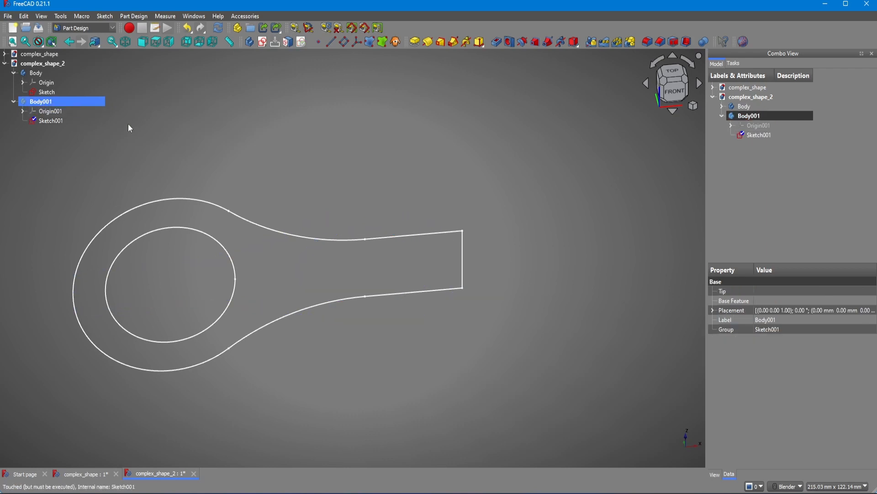
# Step: Make the first body, Body, the active body
pyautogui.click(14, 102)
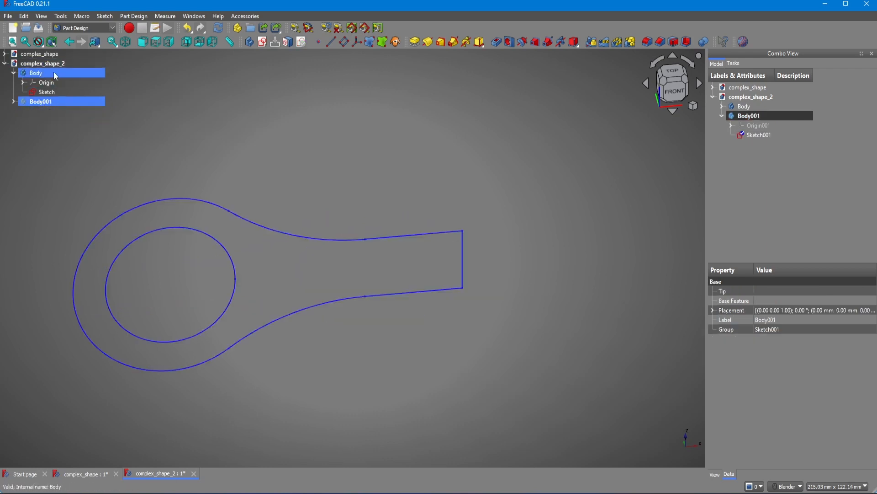
pyautogui.click(51, 72)
pyautogui.rightClick(45, 76)
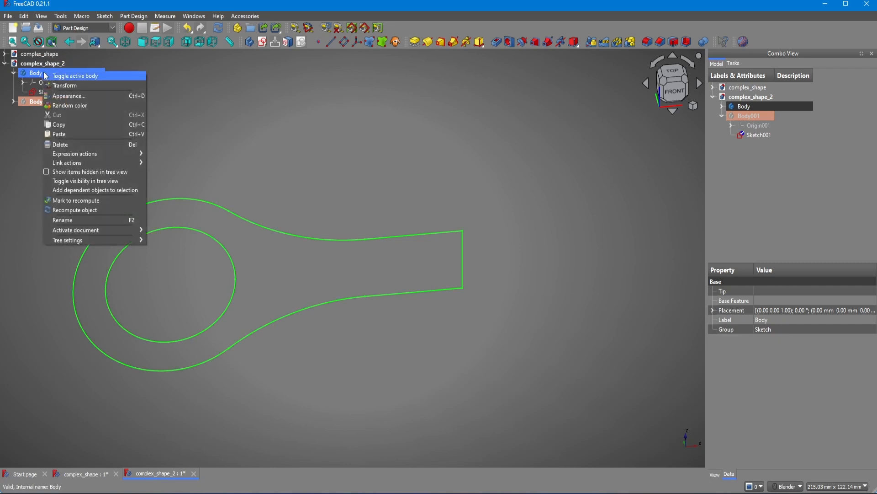
pyautogui.click(81, 76)
# Step: Pad the first body's ring-and-handle sketch 60 mm, symmetric to its plane
pyautogui.click(32, 92)
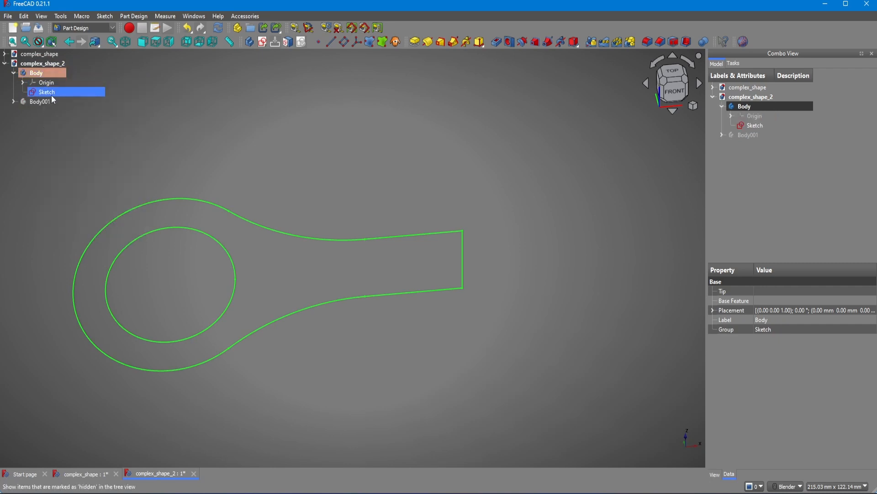
pyautogui.click(416, 41)
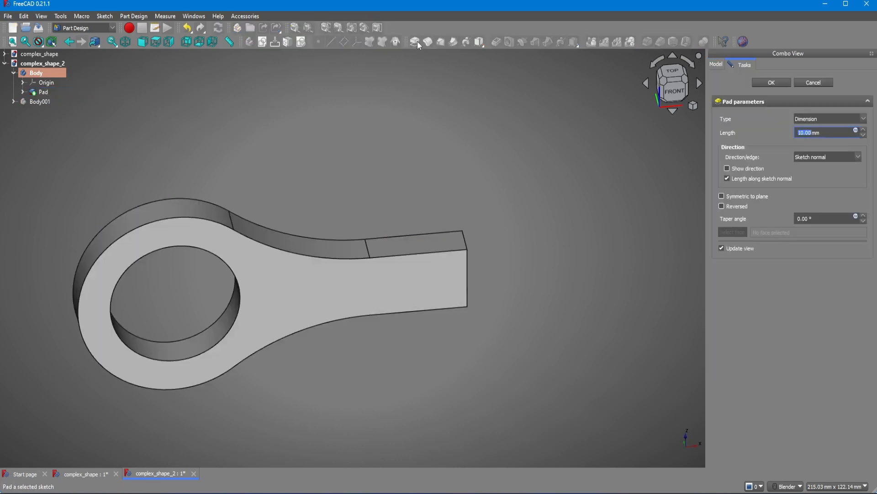
pyautogui.moveTo(560, 289); pyautogui.dragTo(499, 293, button='middle')
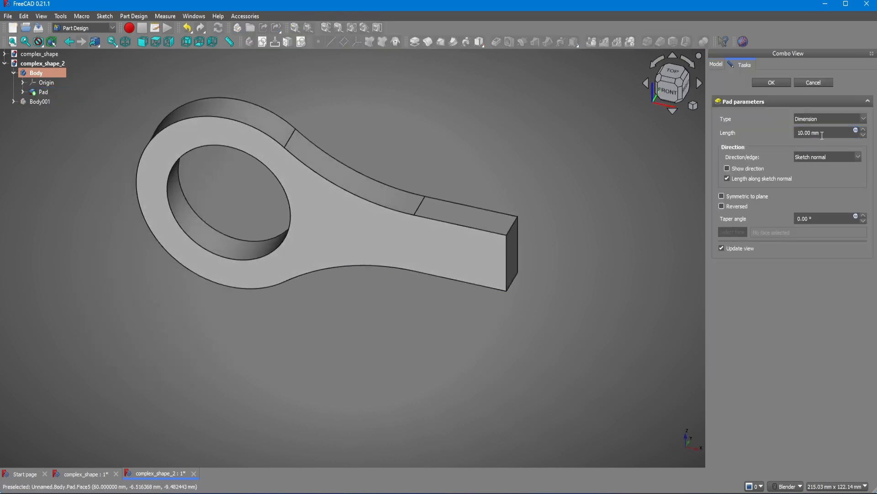
pyautogui.moveTo(822, 135); pyautogui.dragTo(769, 136)
pyautogui.write('60')
pyautogui.click(734, 196)
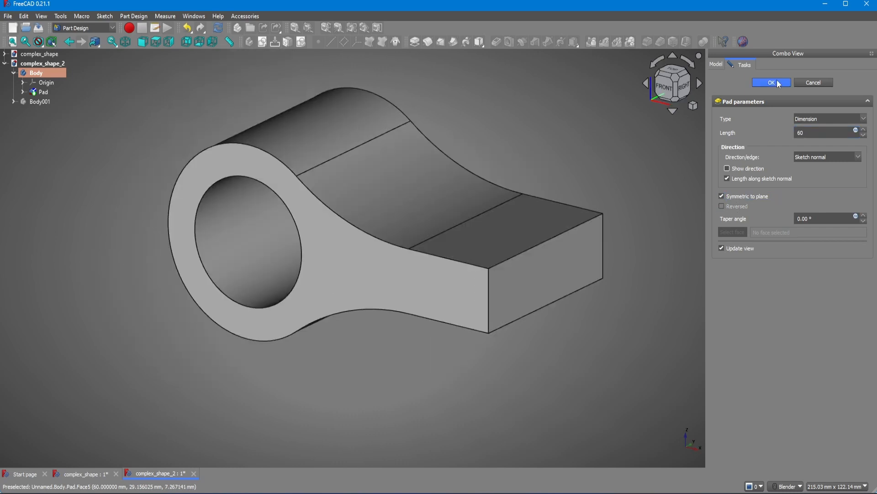
pyautogui.click(778, 83)
# Step: Create a sketch on the XZ plane and link the ring's hole edge as external geometry
pyautogui.click(262, 42)
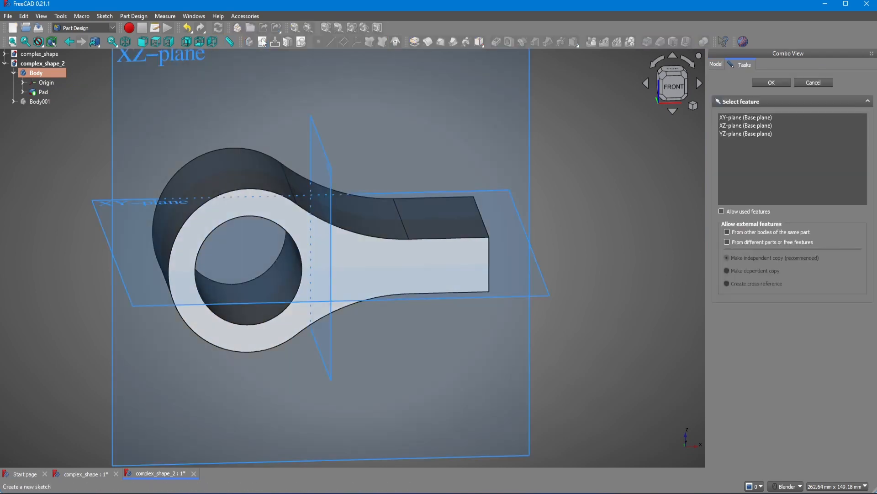
pyautogui.click(290, 82)
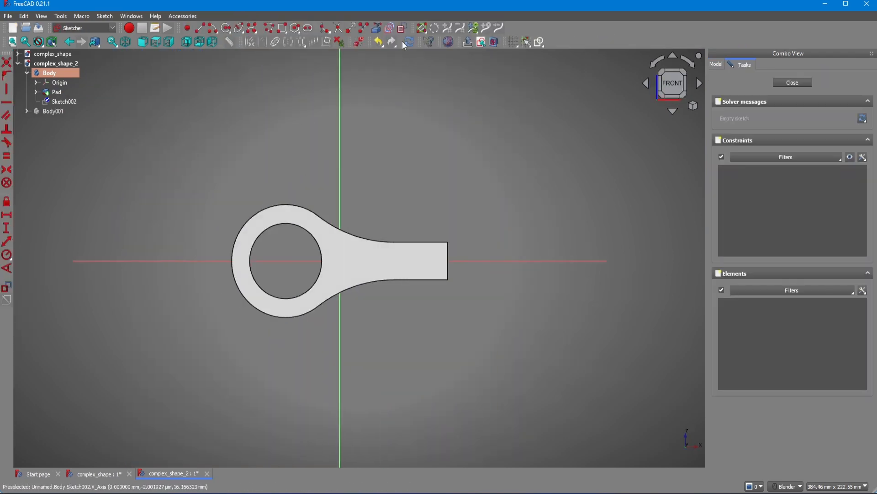
pyautogui.click(494, 42)
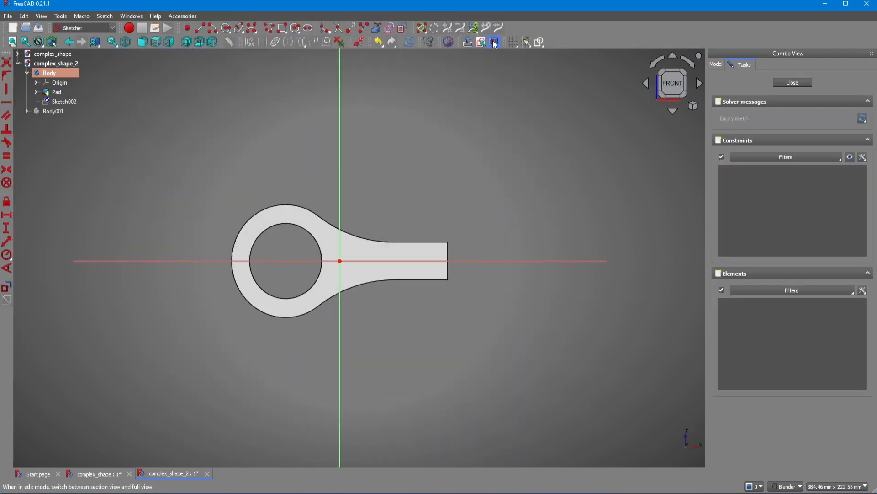
pyautogui.click(225, 28)
pyautogui.scroll(2, 279, 265)
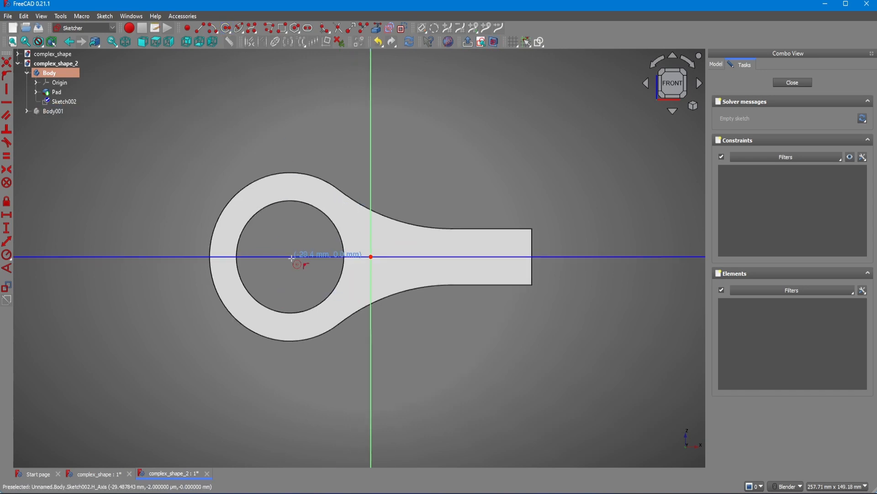
pyautogui.click(376, 32)
pyautogui.click(330, 218)
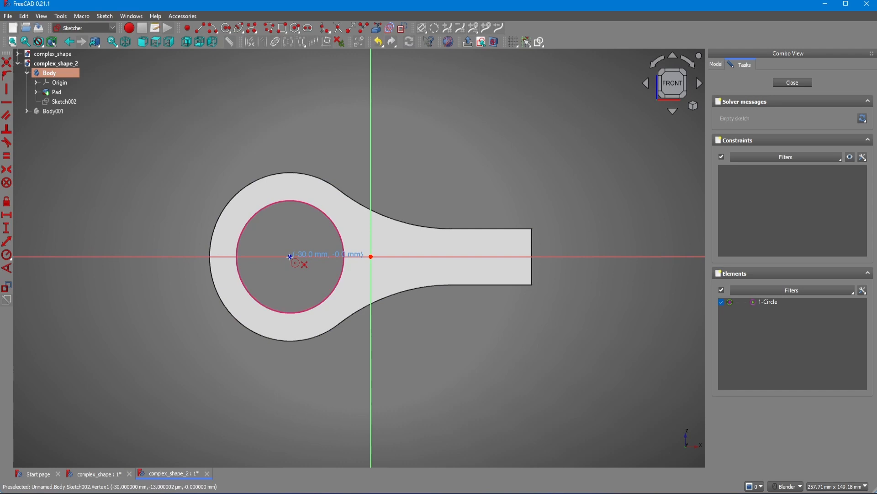
# Step: Draw a circle concentric with the ring's hole, constrain its radius to 25 mm and close the sketch
pyautogui.click(289, 257)
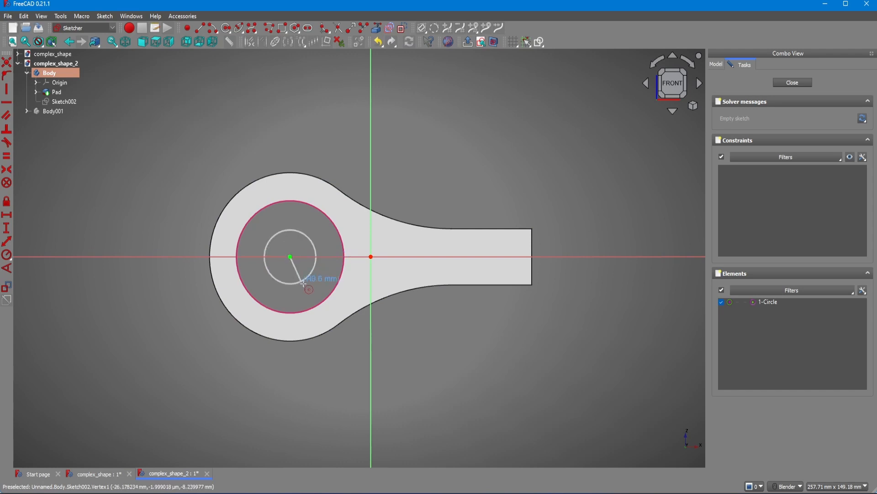
pyautogui.click(350, 289)
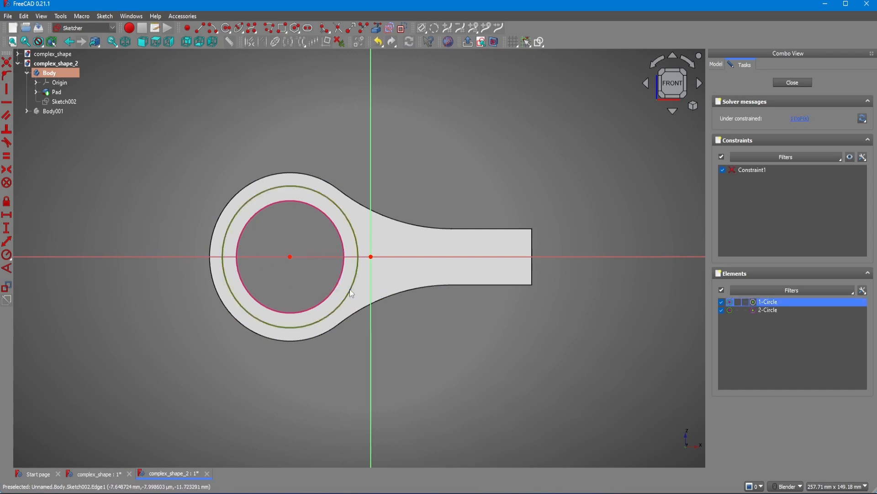
pyautogui.press('k')
pyautogui.press('r')
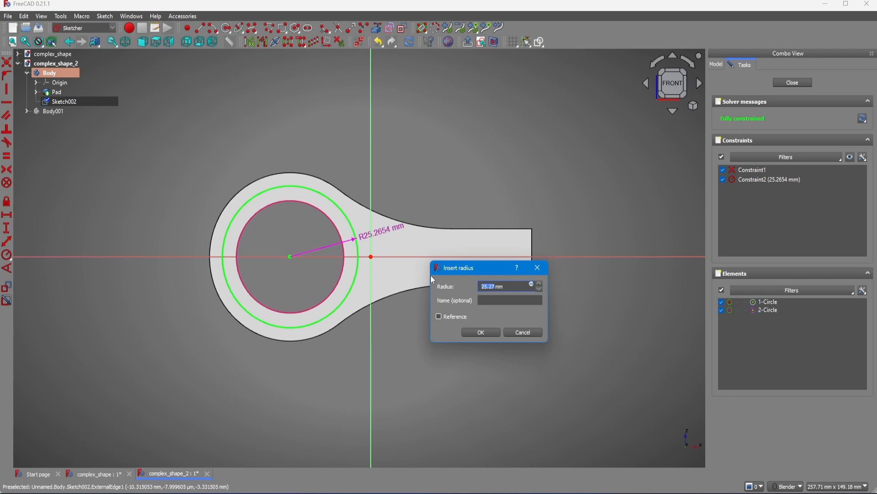
pyautogui.write('25')
pyautogui.press('Return')
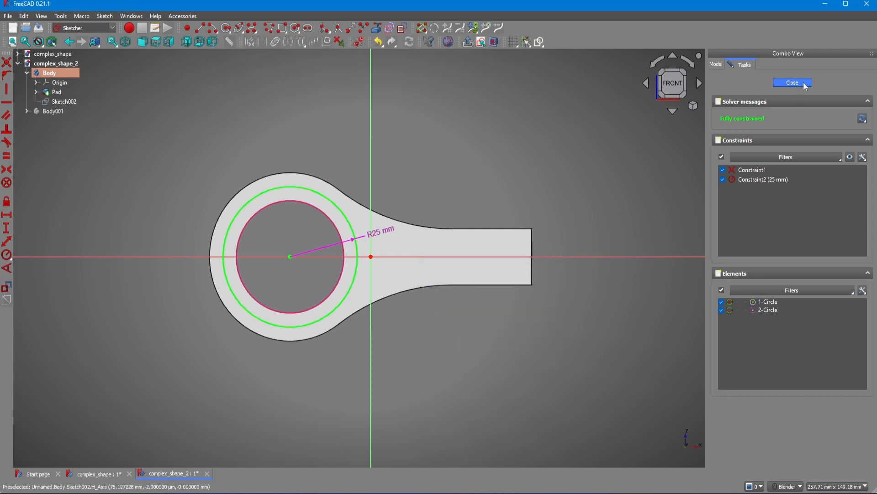
pyautogui.click(792, 83)
# Step: Try a Pocket from the circle sketch and delete Sketch002
pyautogui.moveTo(483, 67)
pyautogui.mouseDown(button='middle')
pyautogui.moveTo(480, 98)
pyautogui.moveTo(501, 33)
pyautogui.mouseUp(button='middle')
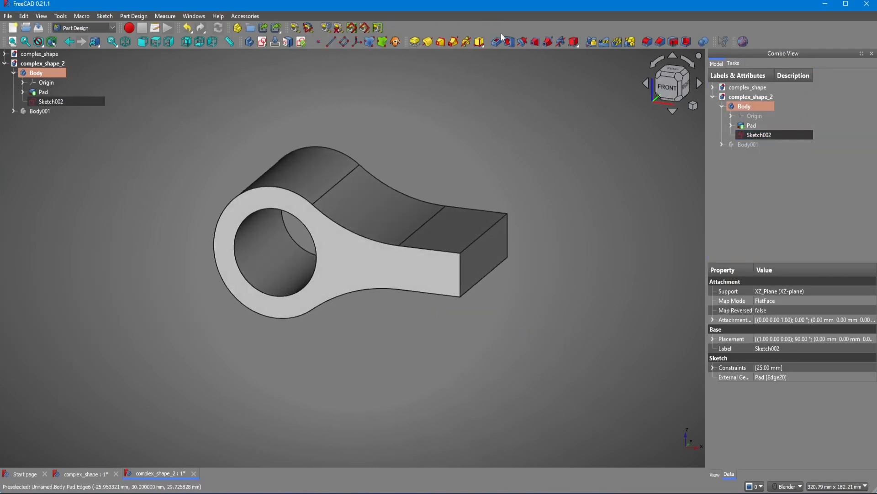
pyautogui.click(498, 40)
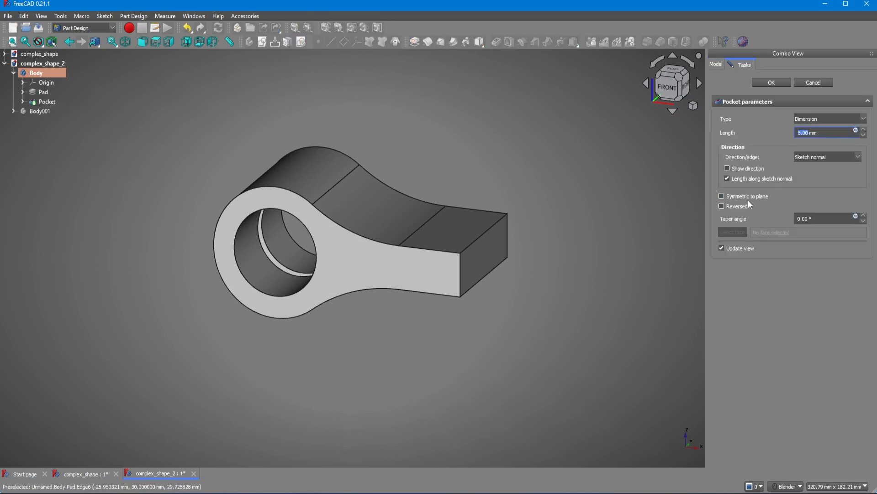
pyautogui.press('Escape')
pyautogui.click(61, 102)
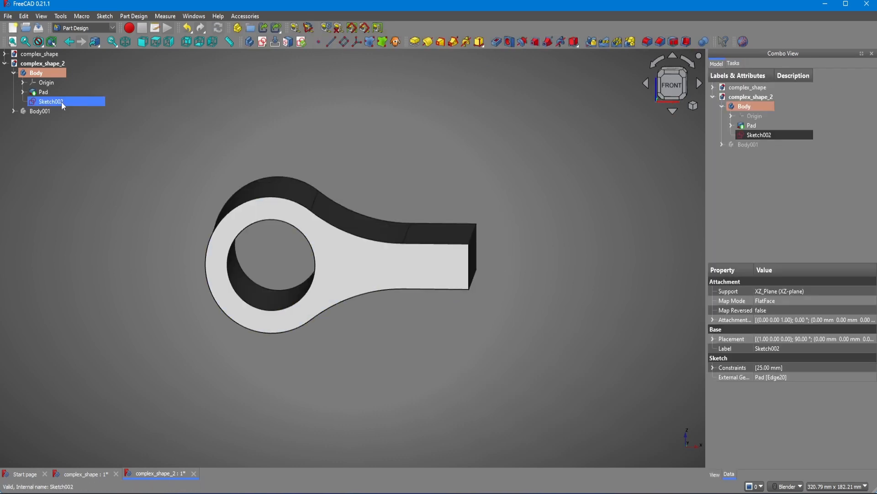
pyautogui.press('Delete')
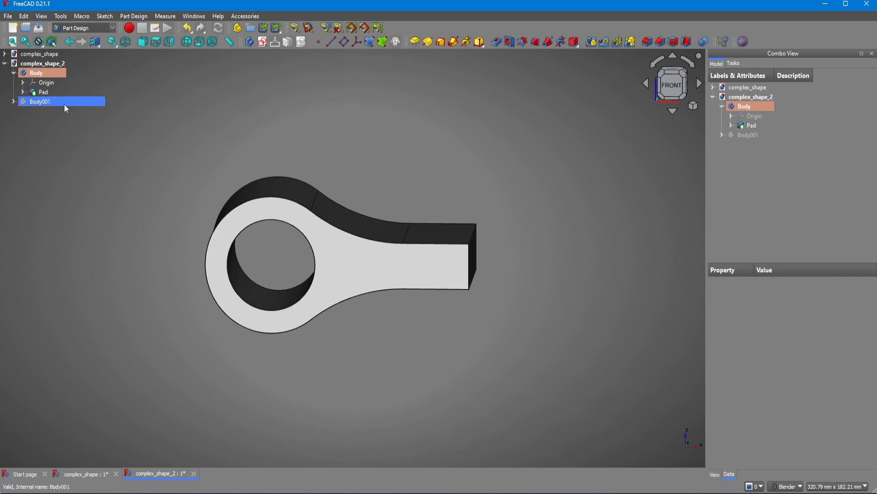
# Step: Edit the Pad's sketch and set the ring's inner circle radius to 25 mm
pyautogui.click(22, 92)
pyautogui.click(97, 102)
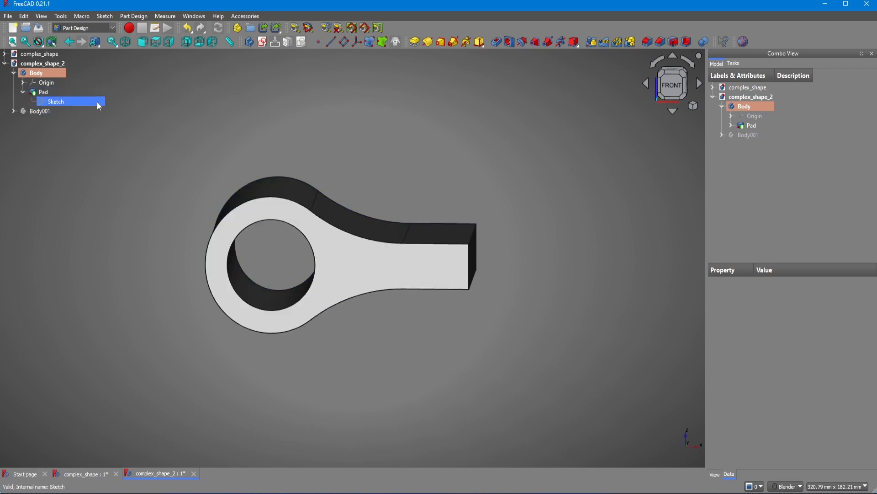
pyautogui.doubleClick(72, 100)
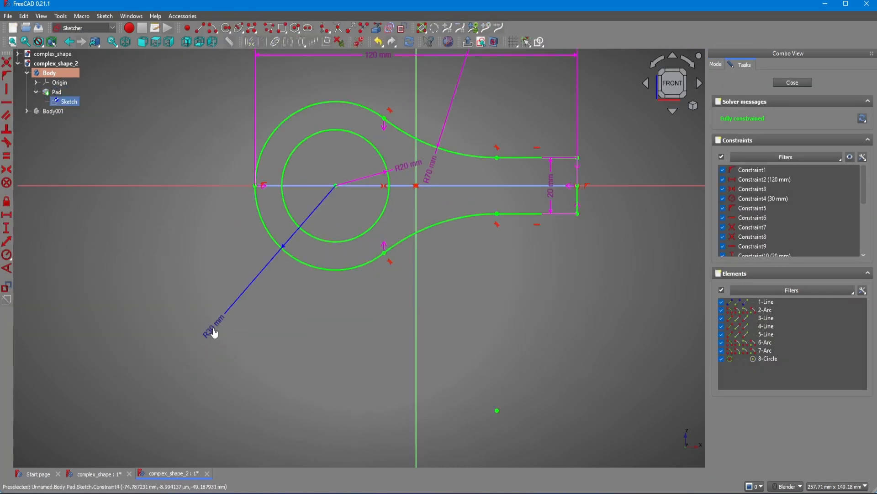
pyautogui.doubleClick(213, 333)
pyautogui.press('Return')
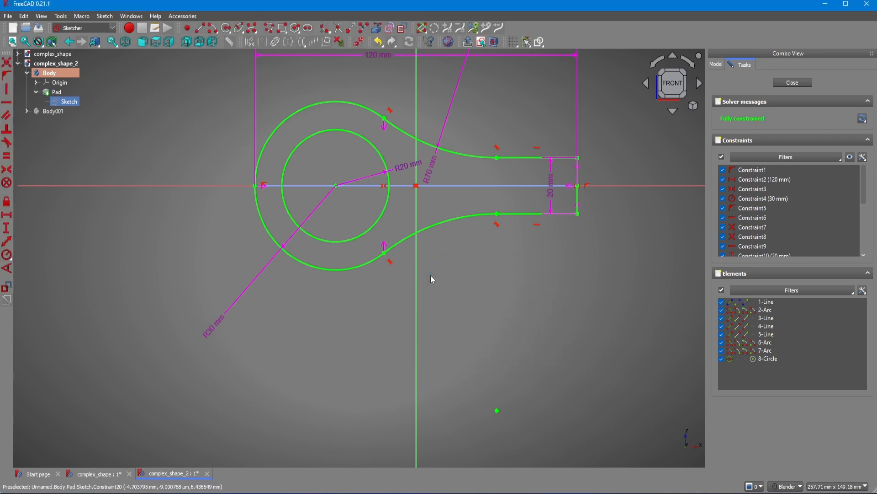
pyautogui.doubleClick(408, 165)
pyautogui.write('25mm')
pyautogui.press('Return')
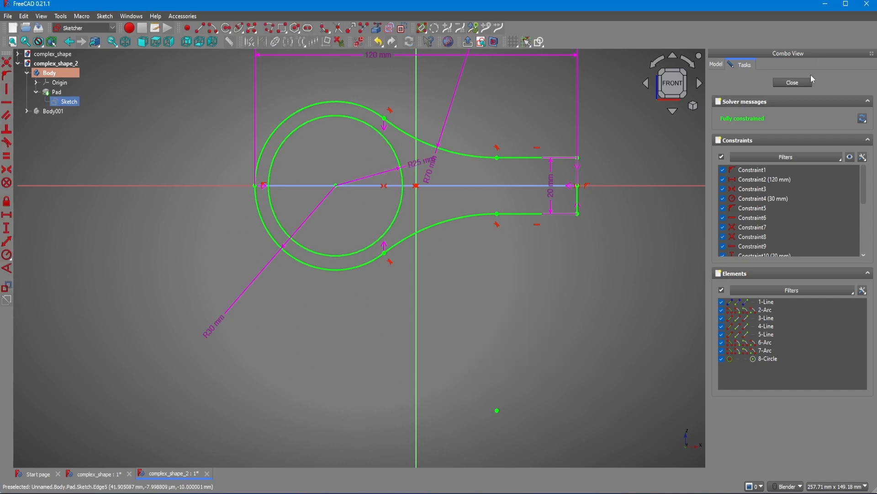
pyautogui.click(797, 84)
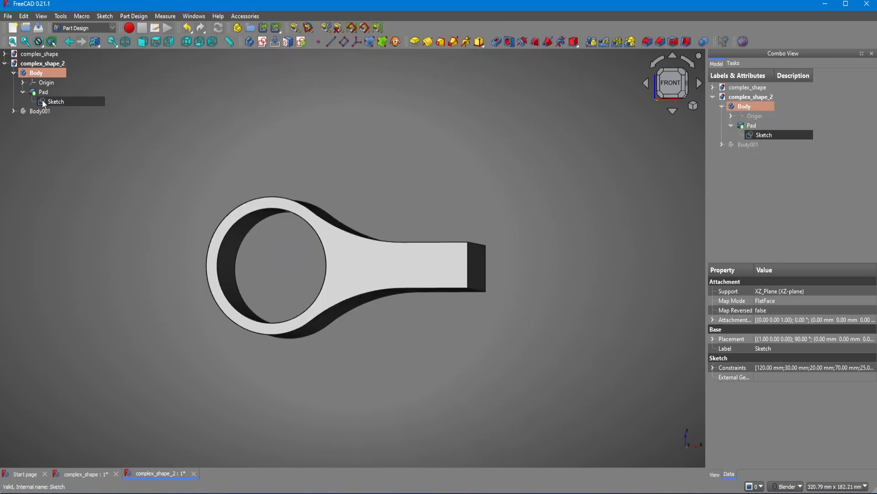
# Step: Create a sketch on the XZ plane and link the enlarged hole's edge as external geometry
pyautogui.click(263, 43)
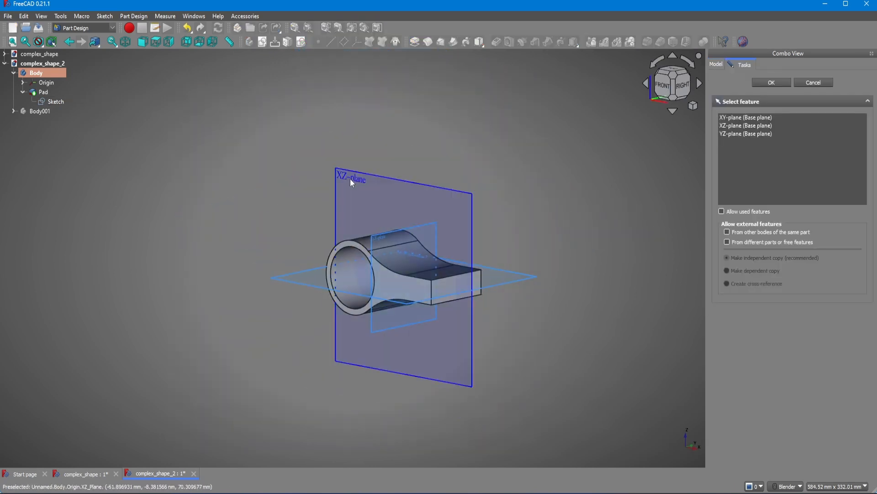
pyautogui.click(351, 177)
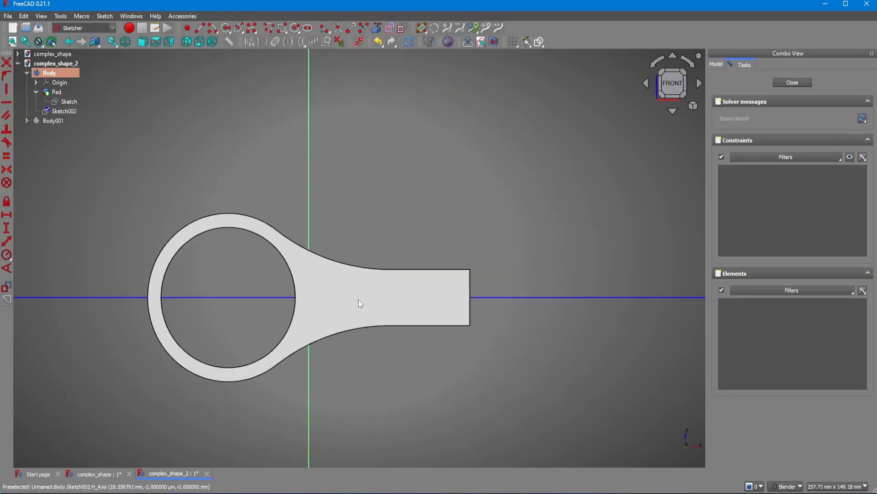
pyautogui.click(378, 30)
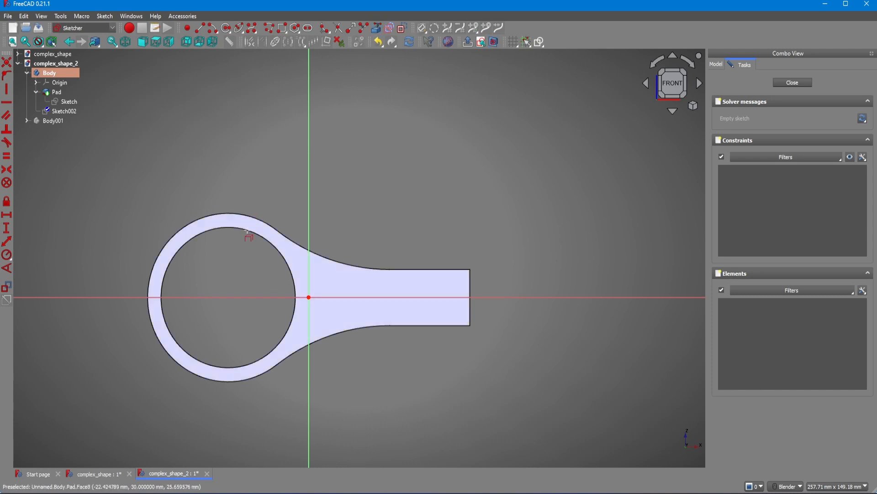
pyautogui.click(247, 227)
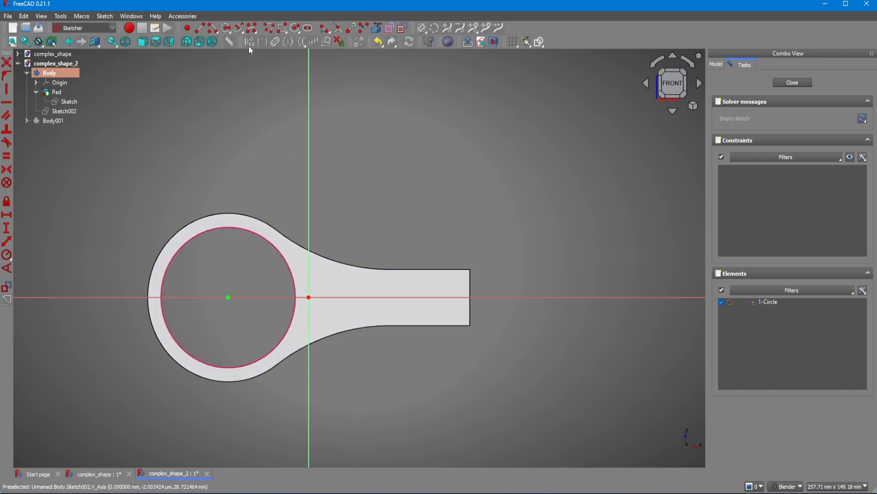
# Step: Draw a circle from the hole's centre, constrain its radius to 25 mm and close the sketch
pyautogui.click(228, 297)
pyautogui.click(284, 317)
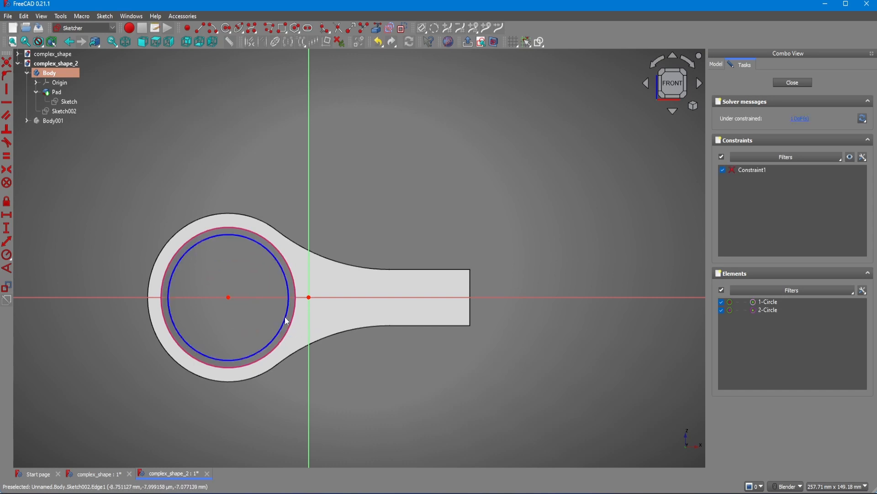
pyautogui.click(285, 316)
pyautogui.write('kr20')
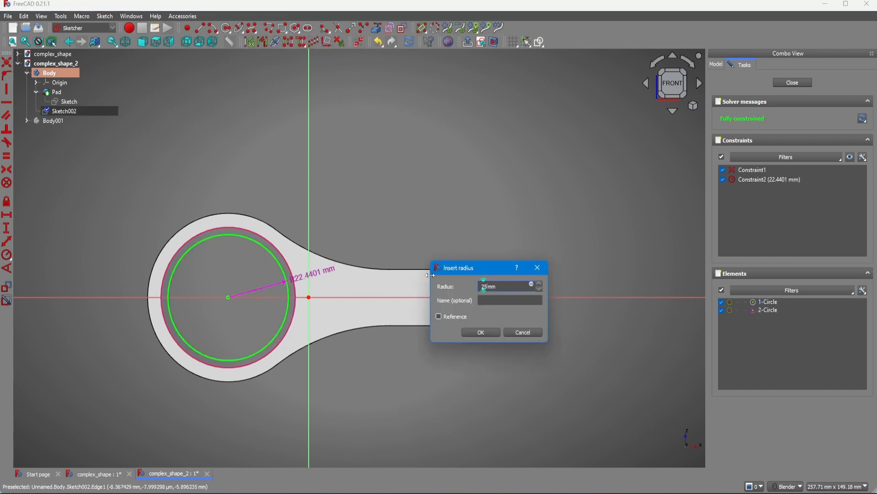
pyautogui.press('Return')
pyautogui.click(792, 83)
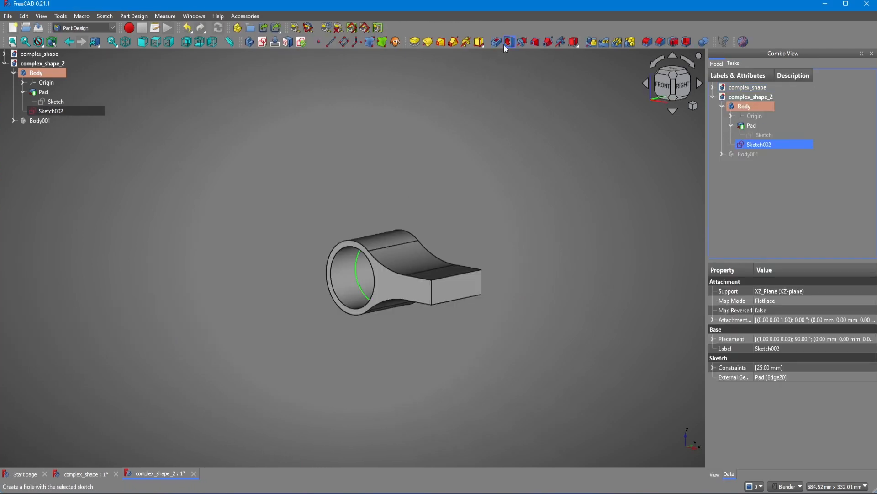
# Step: Pad the circle sketch 10 mm along the sketch normal to form a disc inside the ring
pyautogui.click(415, 45)
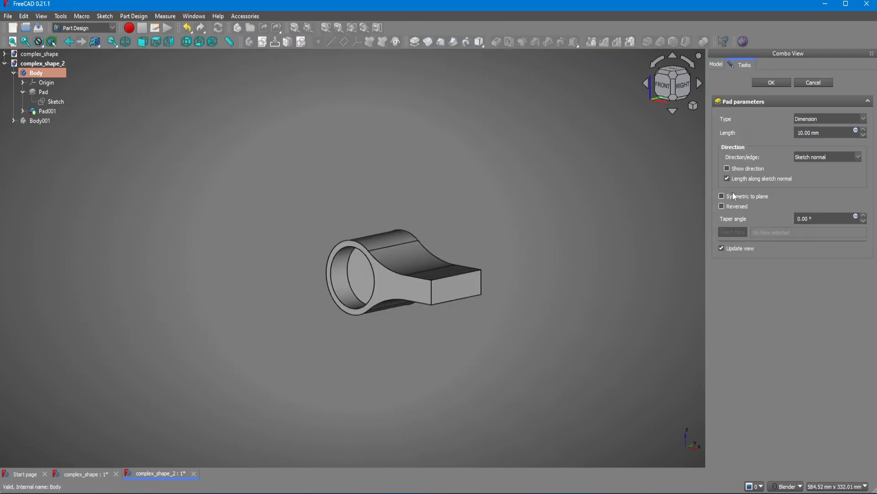
pyautogui.moveTo(435, 327); pyautogui.dragTo(444, 327, button='middle')
pyautogui.click(68, 115)
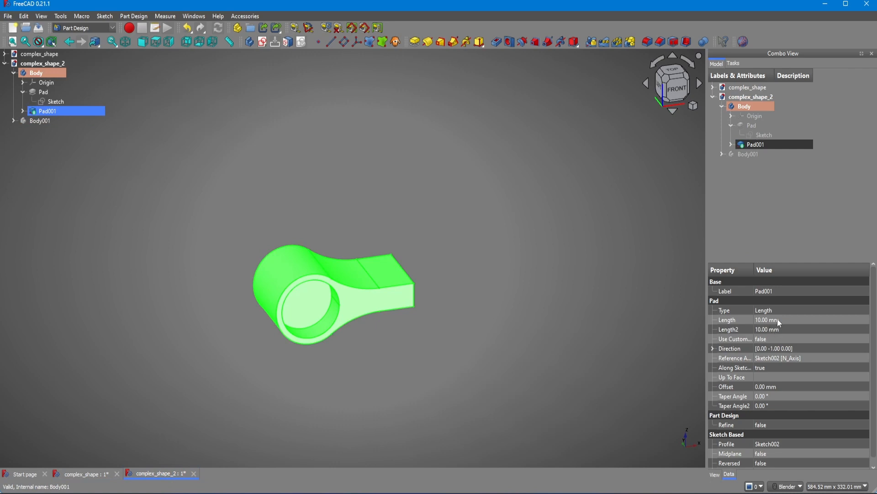
# Step: Create a sketch on the disc's front face and link the disc's circular edge as external geometry
pyautogui.moveTo(457, 320); pyautogui.dragTo(377, 333, button='middle')
pyautogui.click(478, 314)
pyautogui.click(345, 283)
pyautogui.moveTo(431, 358); pyautogui.dragTo(374, 347, button='middle')
pyautogui.scroll(4, 408, 302)
pyautogui.moveTo(407, 301); pyautogui.dragTo(427, 332, button='middle')
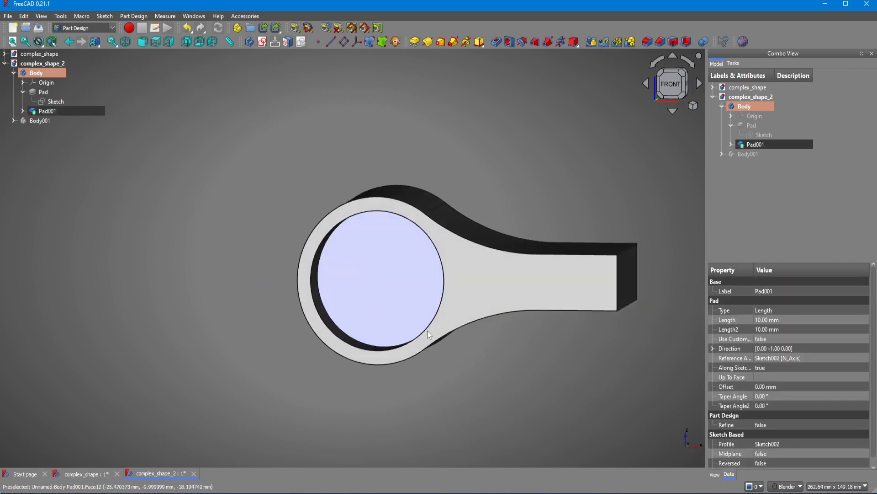
pyautogui.moveTo(397, 294); pyautogui.dragTo(467, 309, button='middle')
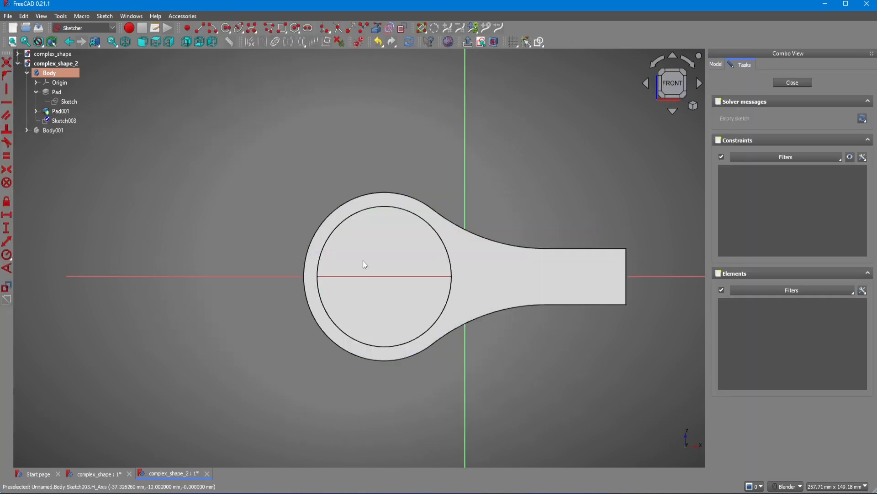
pyautogui.click(494, 42)
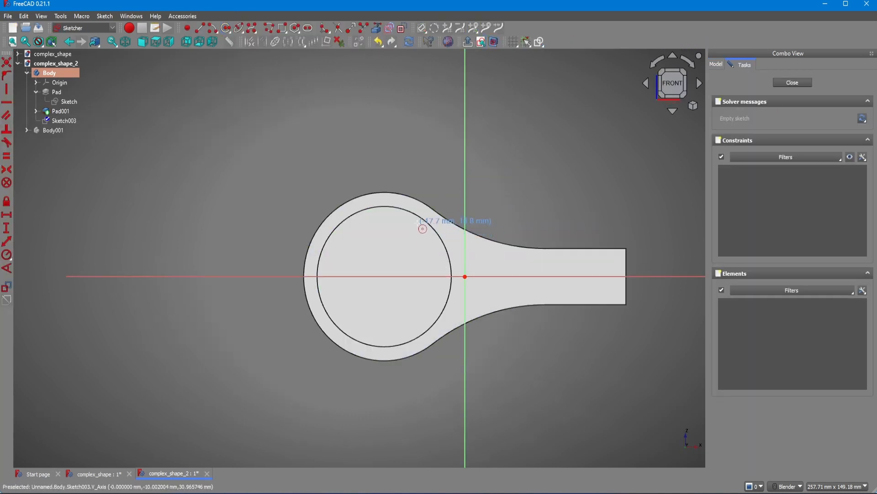
pyautogui.click(376, 28)
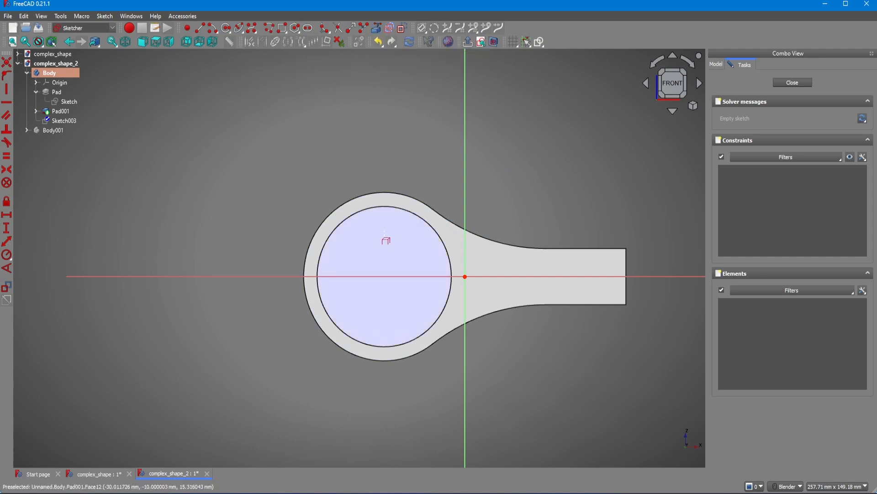
pyautogui.click(359, 237)
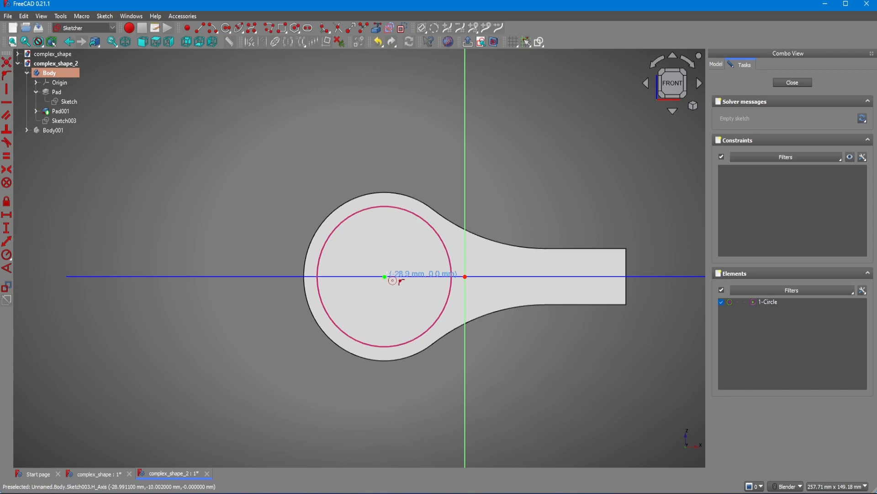
# Step: Draw a circle from the disc's centre, constrain its radius to 20 mm and close the sketch
pyautogui.click(384, 276)
pyautogui.click(433, 281)
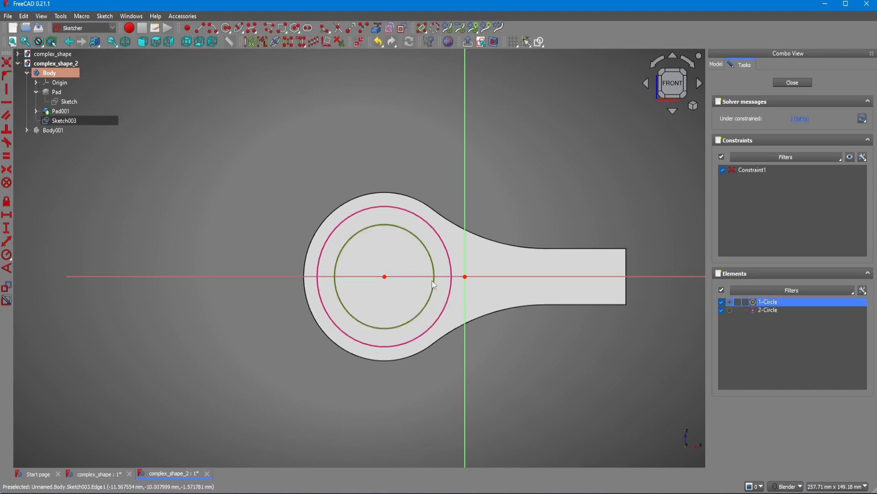
pyautogui.write('kr20mm')
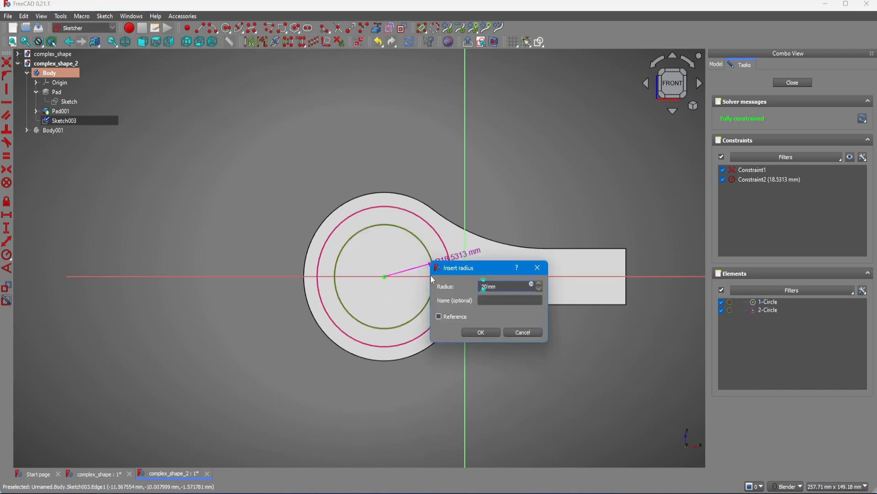
pyautogui.press('Return')
pyautogui.click(792, 83)
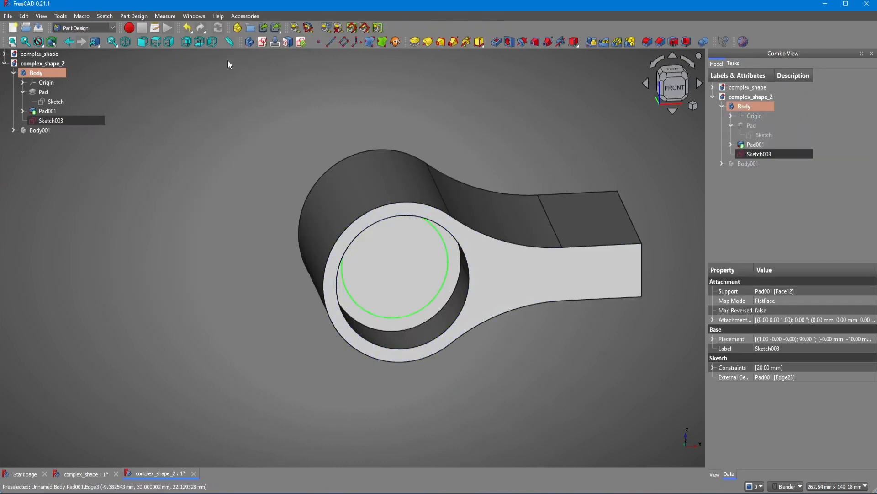
# Step: Pocket the 20 mm radius circle all the way through the disc
pyautogui.click(498, 42)
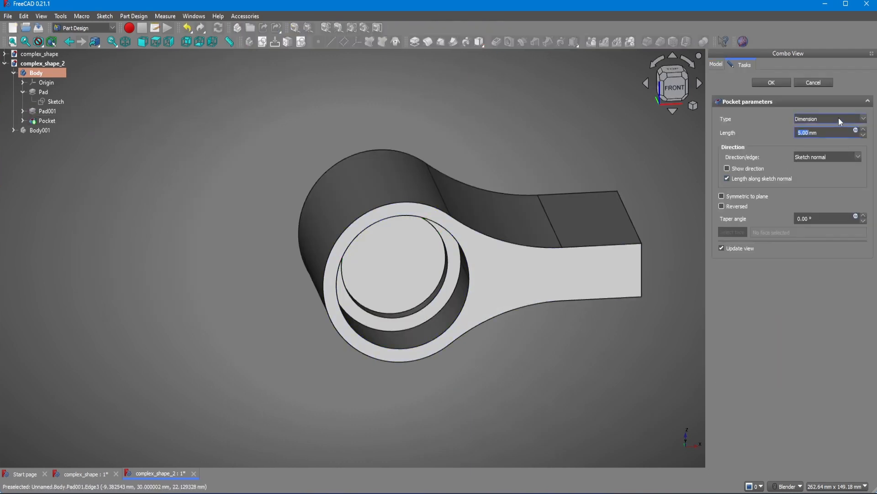
pyautogui.click(831, 117)
pyautogui.click(825, 127)
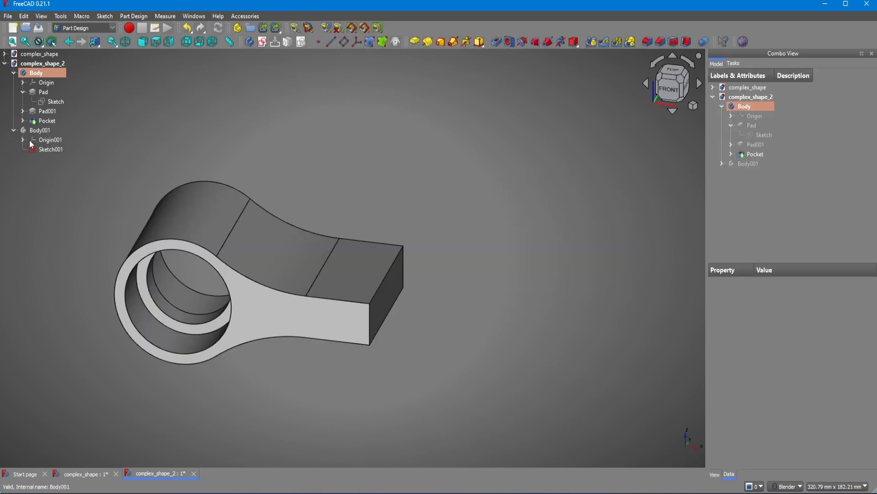
# Step: Hide the first body and make Body001 the active body with its profile sketch shown
pyautogui.click(58, 150)
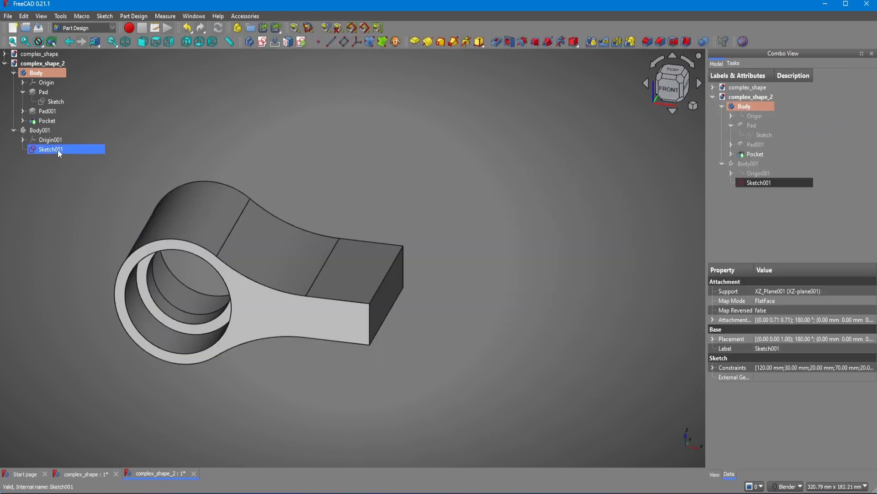
pyautogui.click(36, 72)
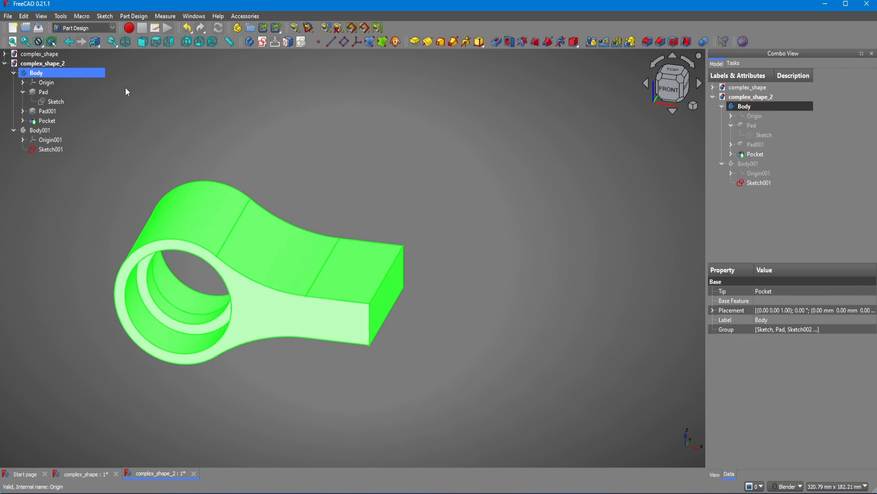
pyautogui.press('space')
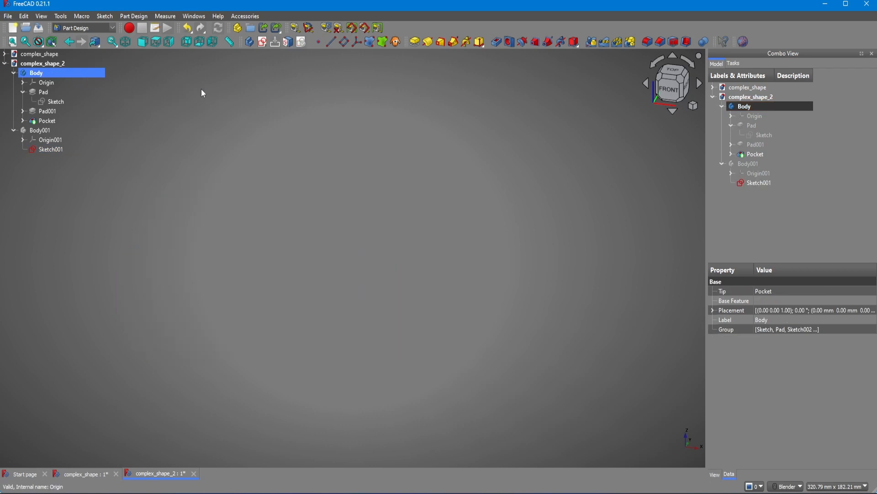
pyautogui.click(54, 132)
pyautogui.doubleClick(44, 131)
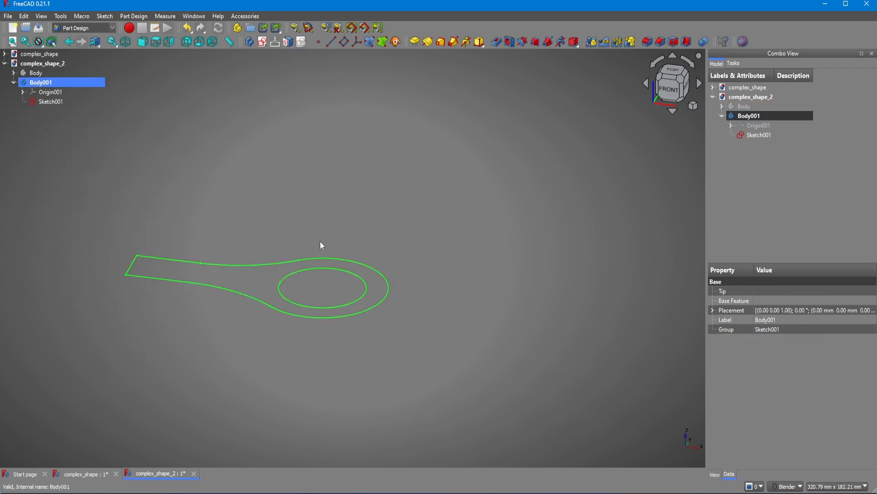
# Step: Edit Body001's profile sketch to set the ring's inner circle radius to 25 mm and close it
pyautogui.click(55, 101)
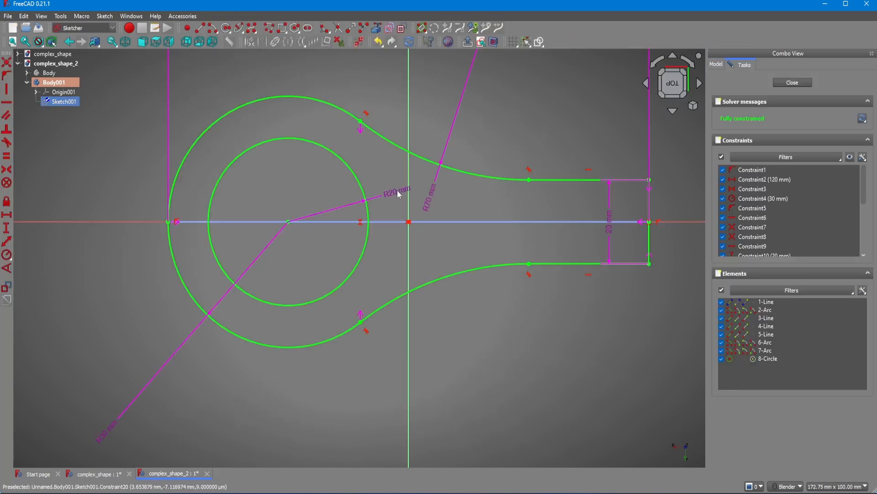
pyautogui.doubleClick(375, 197)
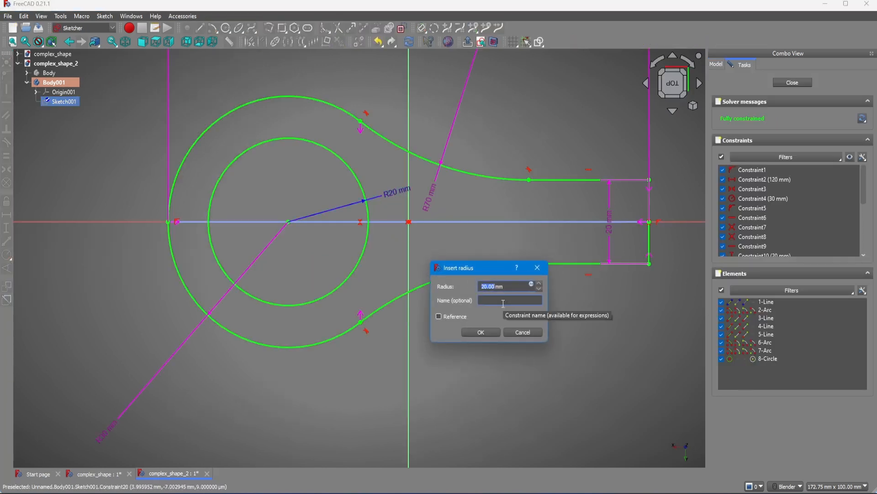
pyautogui.write('25')
pyautogui.press('Return')
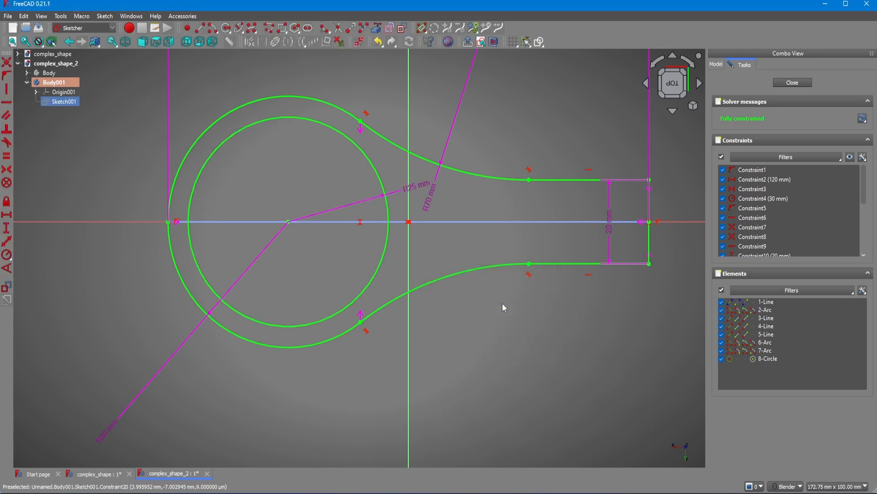
pyautogui.click(793, 82)
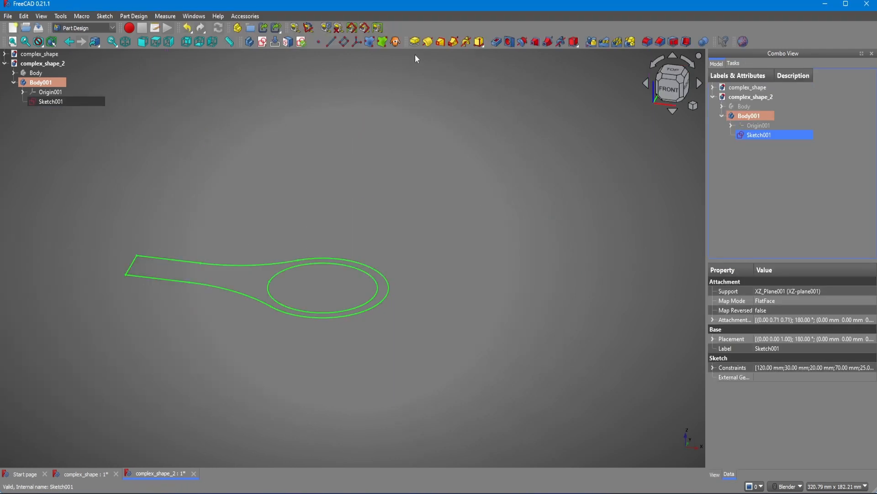
# Step: Pad Body001's ring-and-handle profile 60 mm along the sketch normal
pyautogui.click(415, 42)
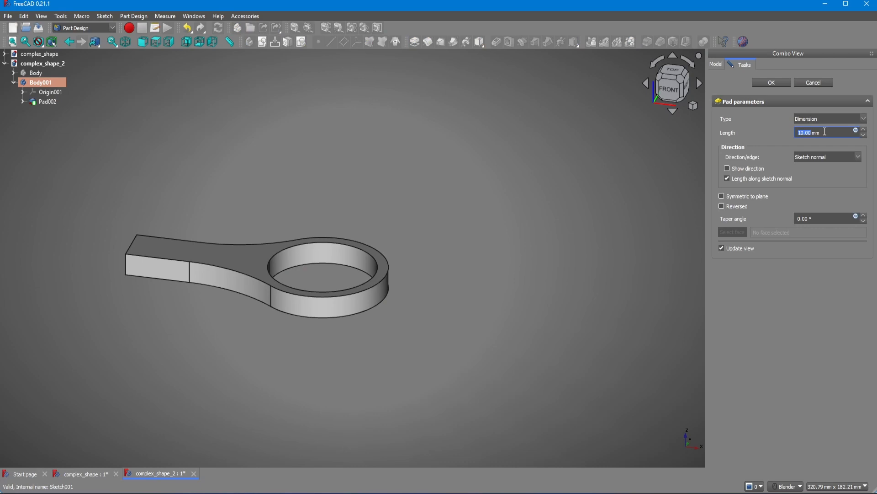
pyautogui.write('60')
pyautogui.press('Return')
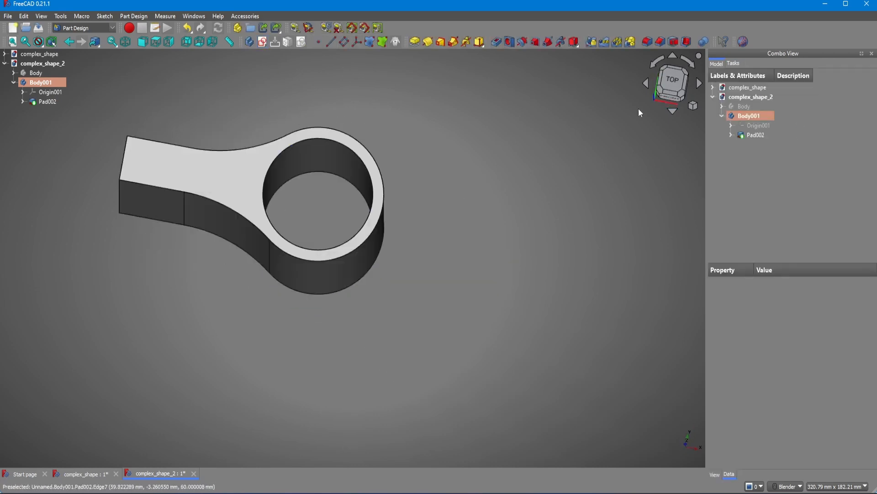
pyautogui.click(263, 42)
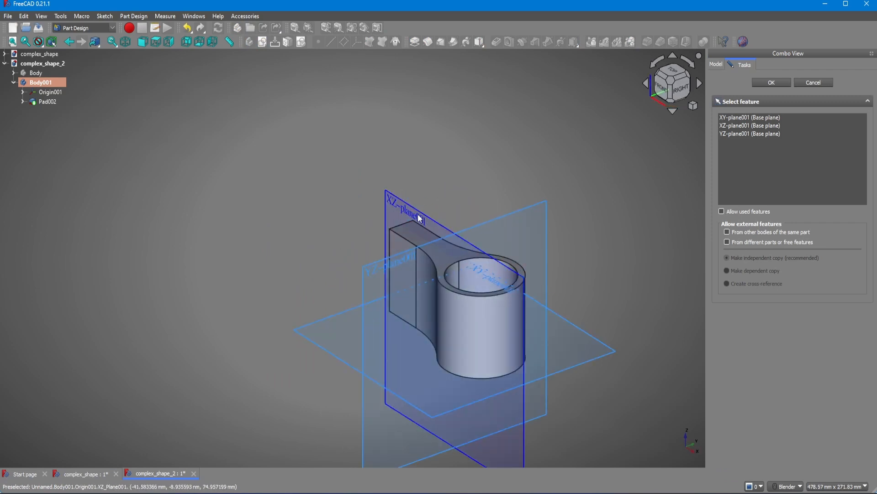
pyautogui.click(420, 218)
pyautogui.press('Delete')
pyautogui.click(672, 72)
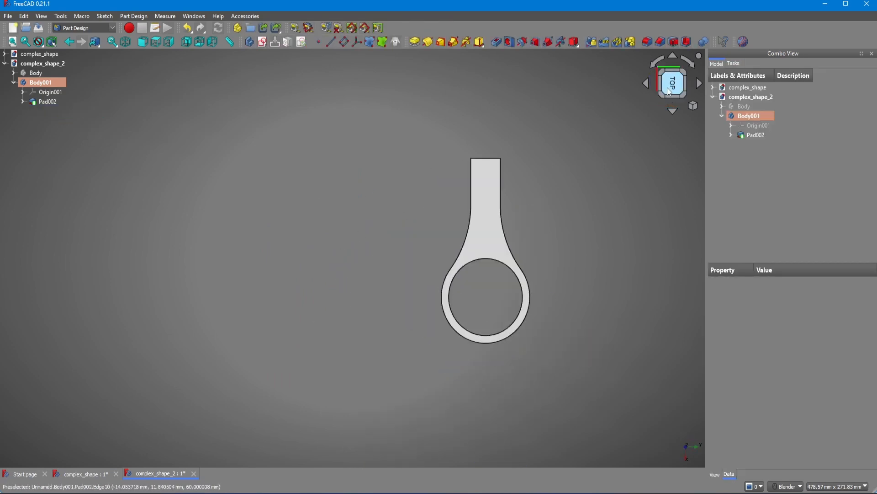
pyautogui.click(262, 42)
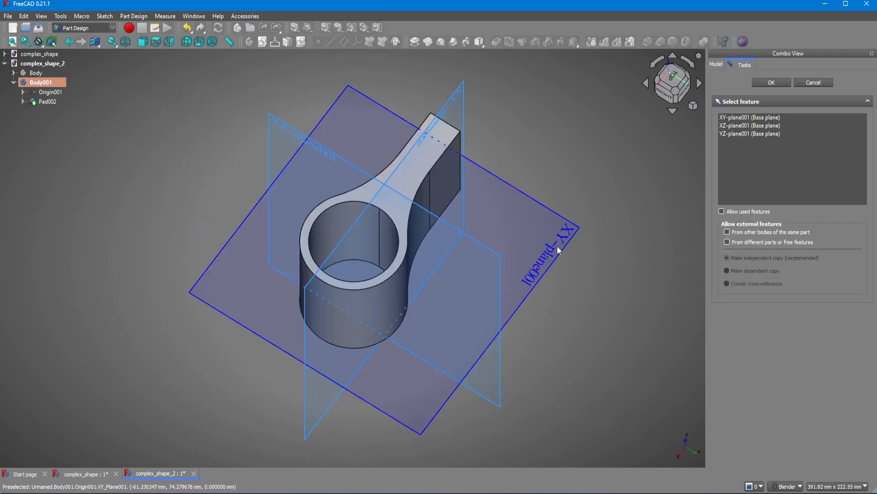
pyautogui.press('Escape')
# Step: Edit Body001's pad and make it symmetric to the sketch plane
pyautogui.click(67, 103)
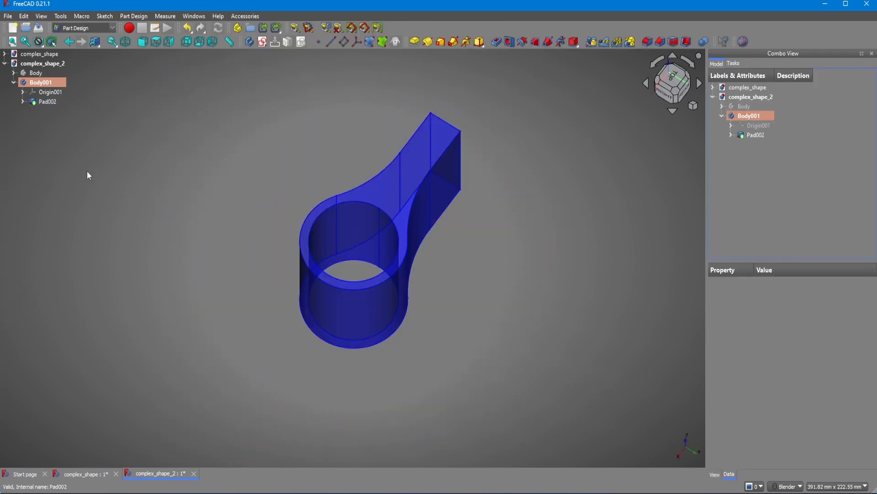
pyautogui.click(48, 101)
pyautogui.doubleClick(48, 101)
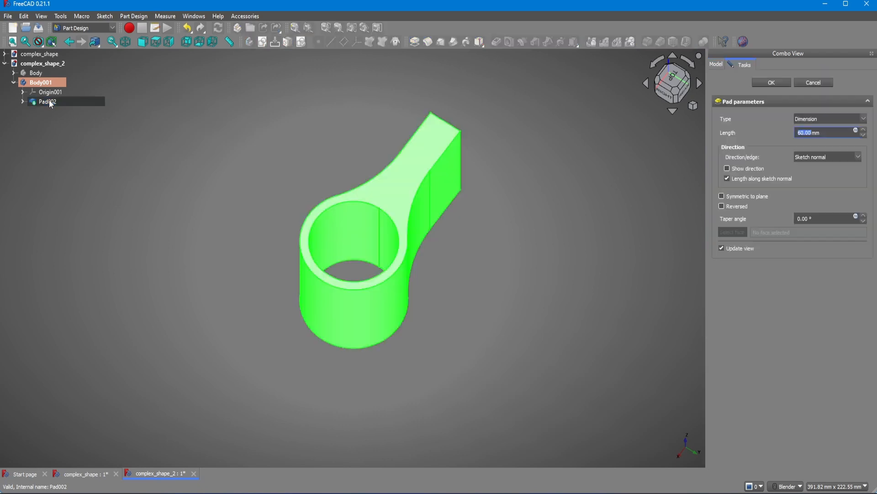
pyautogui.click(728, 195)
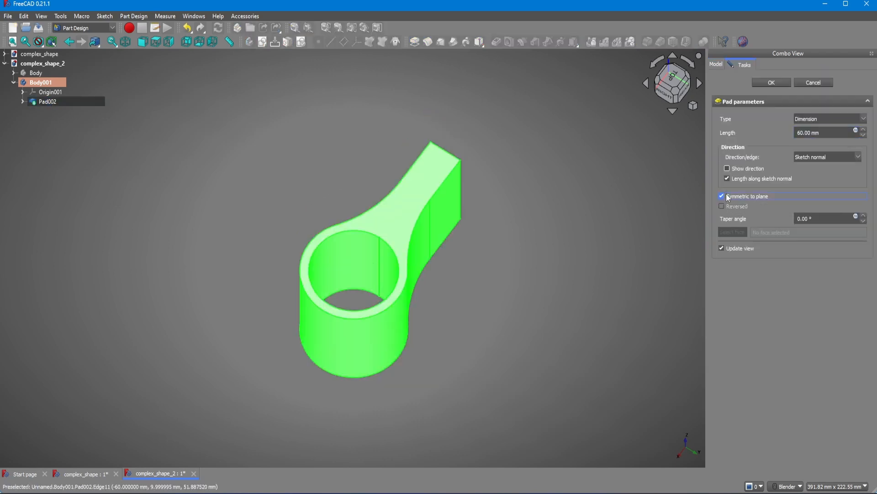
pyautogui.click(772, 83)
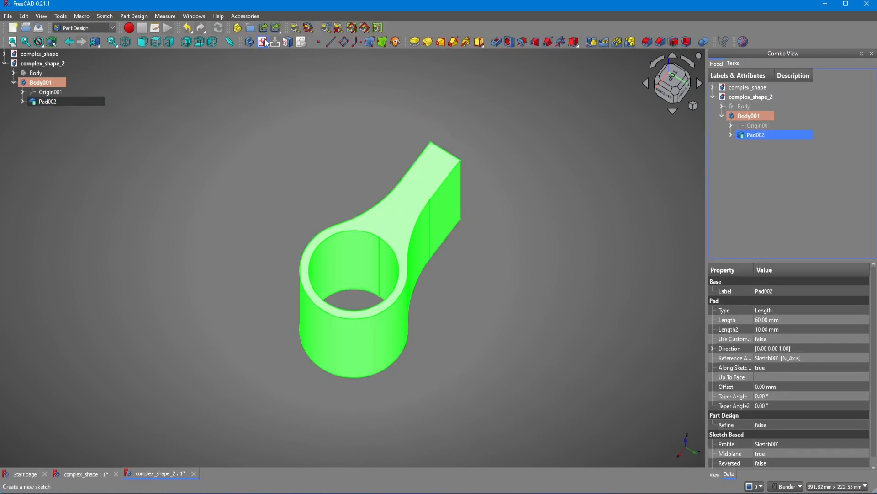
# Step: Create a sketch on Body001's XY plane and link the ring's hole edge as external geometry
pyautogui.click(265, 43)
pyautogui.scroll(2, 453, 244)
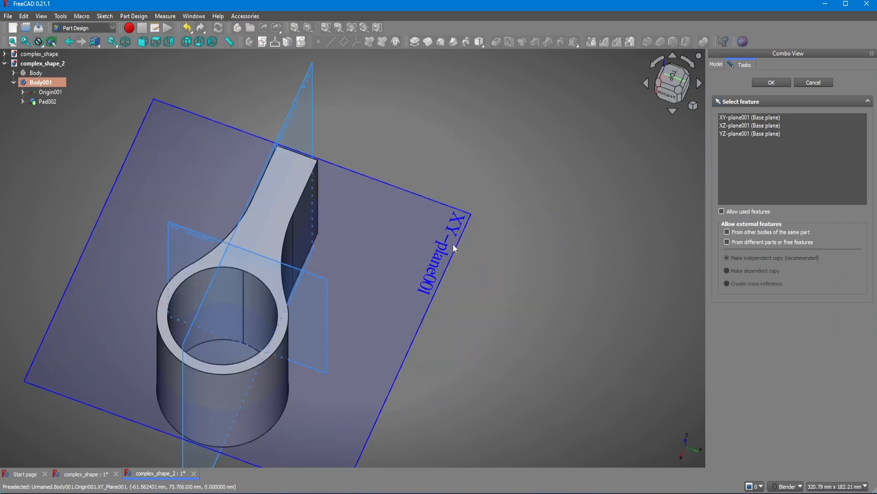
pyautogui.click(433, 273)
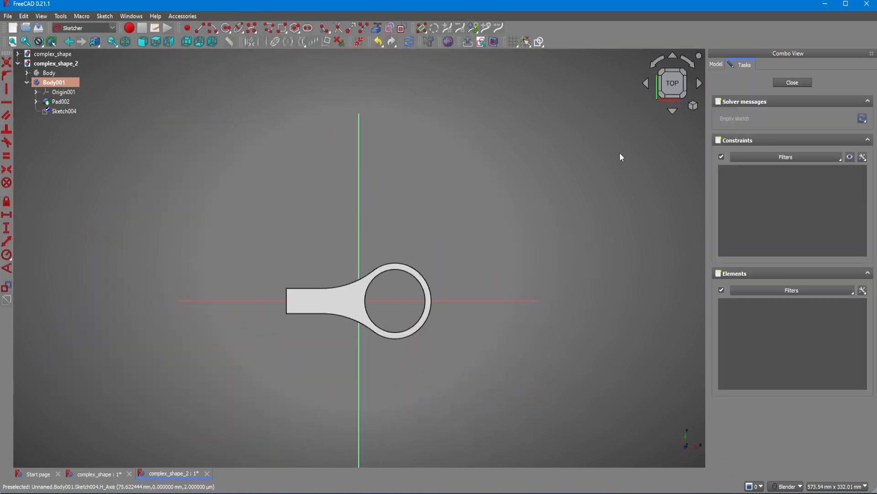
pyautogui.scroll(3, 467, 311)
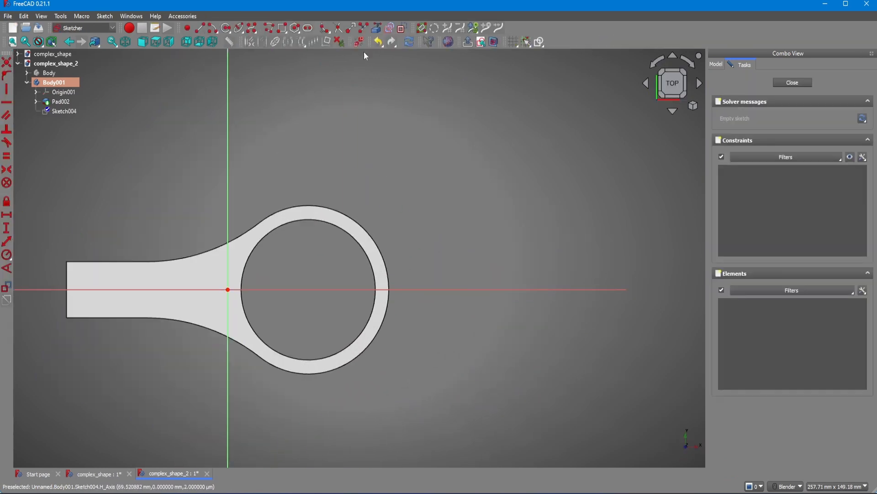
pyautogui.click(376, 28)
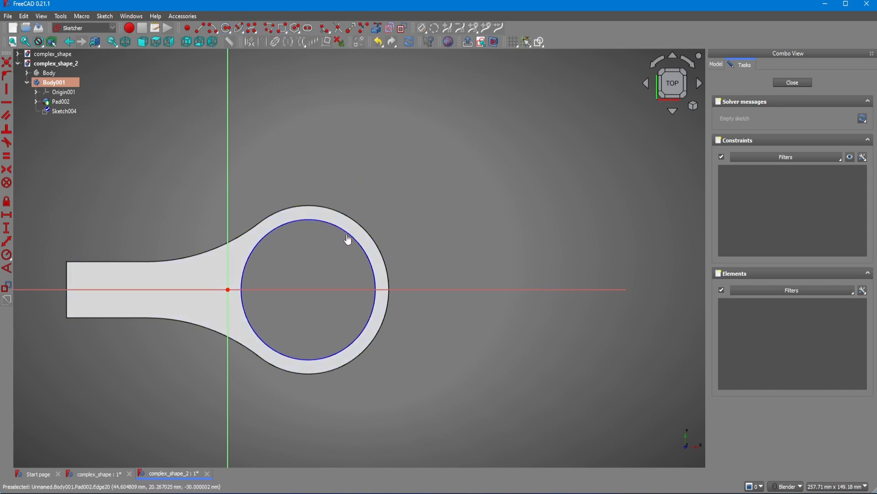
pyautogui.click(350, 238)
# Step: Draw a circle from the hole's centre, tangent to the linked edge, then close the sketch and select it
pyautogui.click(225, 29)
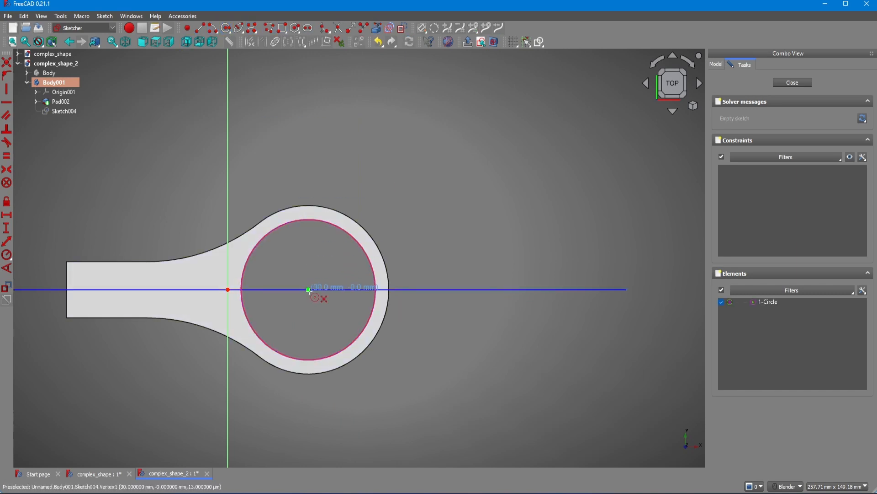
pyautogui.click(309, 289)
pyautogui.click(374, 304)
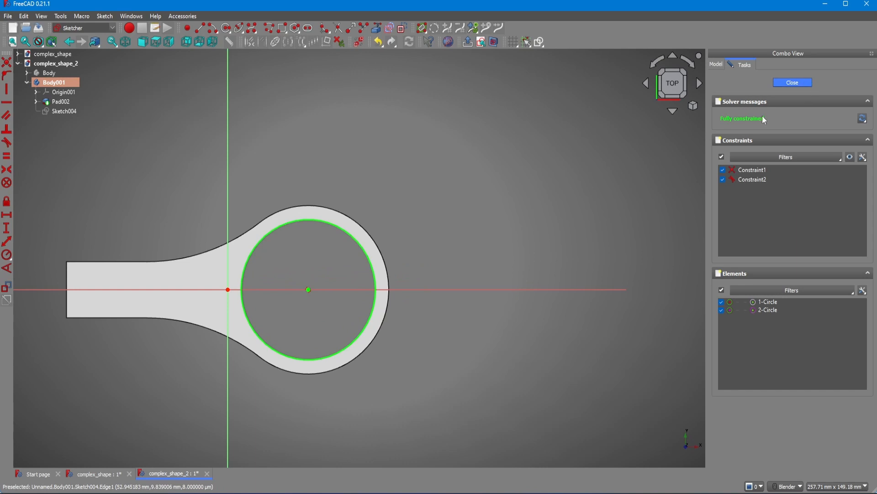
pyautogui.click(793, 82)
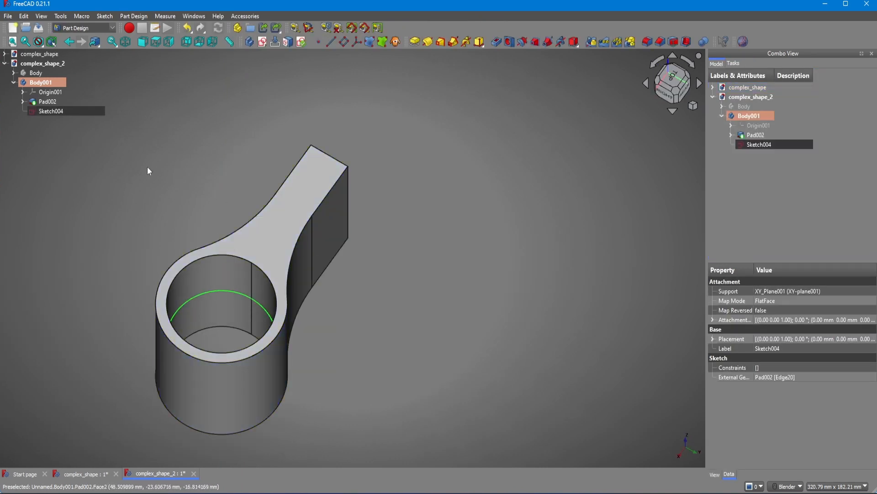
pyautogui.click(67, 111)
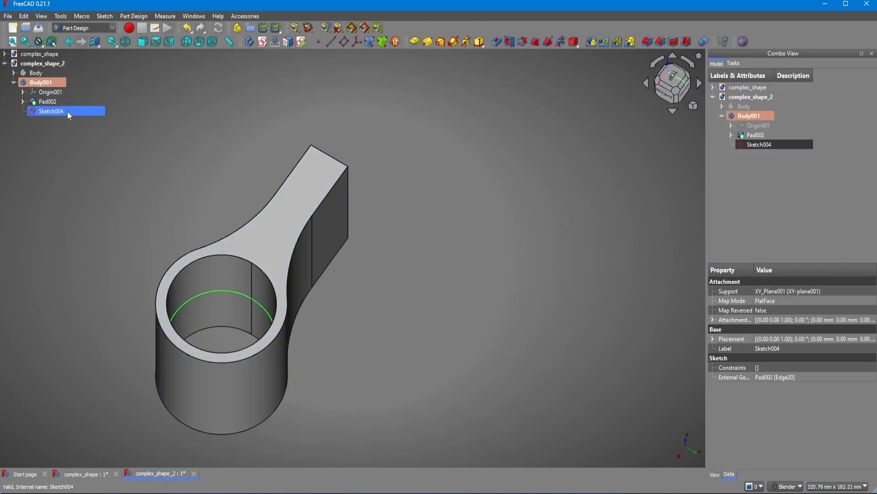
# Step: Pad the circle inside Body001's ring 10 mm, symmetric to the sketch plane
pyautogui.click(415, 41)
pyautogui.click(736, 197)
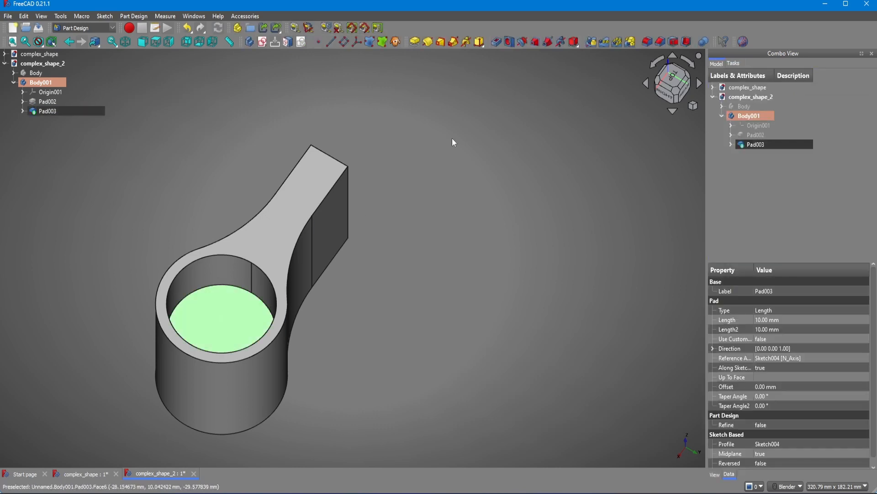
# Step: On the disc's face, sketch a circle of 20 mm radius centred on the linked hole edge and pocket it through all
pyautogui.click(262, 42)
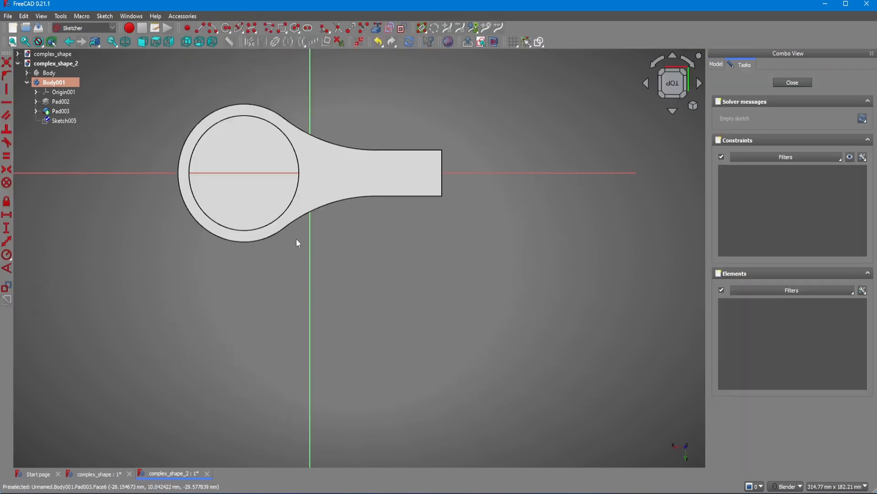
pyautogui.click(495, 42)
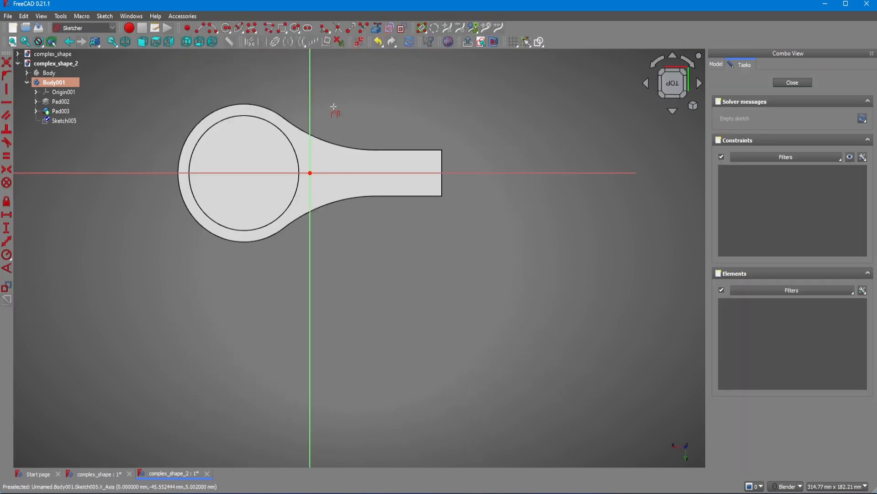
pyautogui.click(263, 118)
pyautogui.click(282, 178)
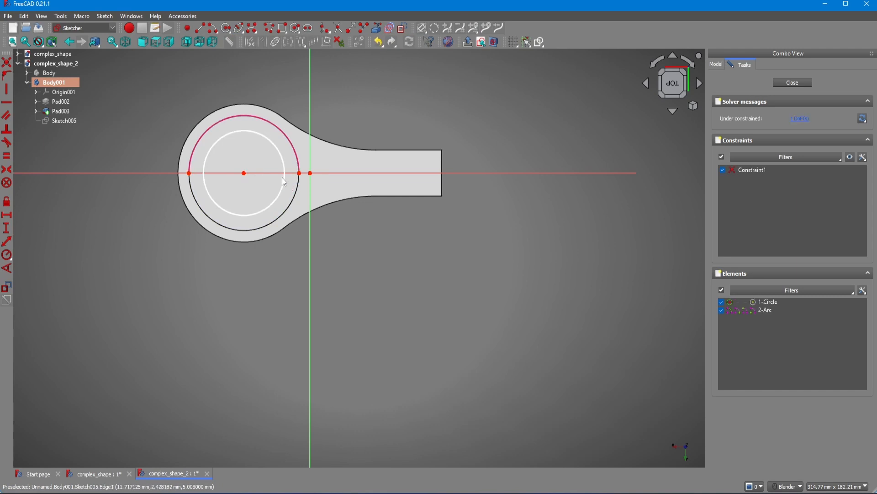
pyautogui.click(284, 176)
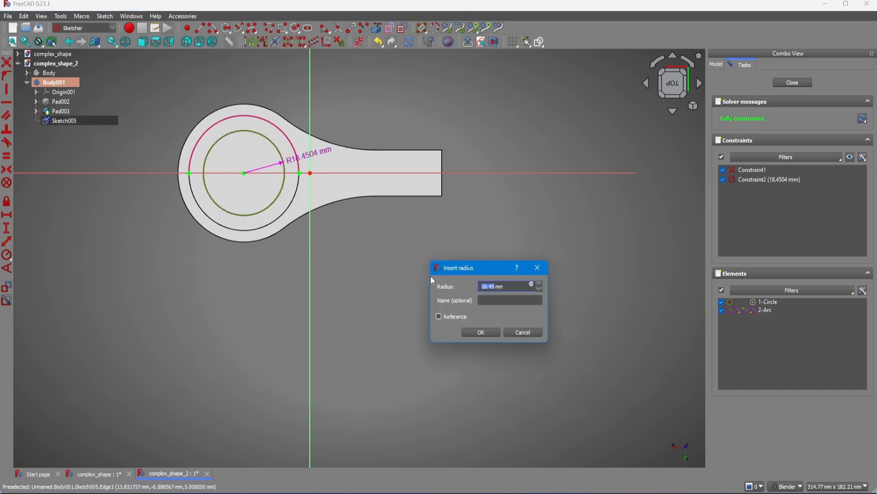
pyautogui.write('20')
pyautogui.press('Return')
pyautogui.click(792, 83)
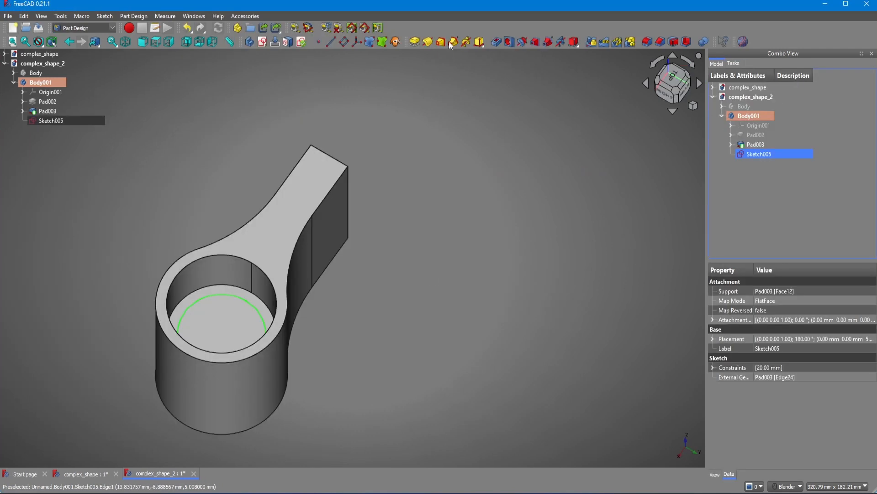
pyautogui.click(497, 42)
# Step: Show the hidden Body alongside Body001 and make it the active body
pyautogui.click(41, 82)
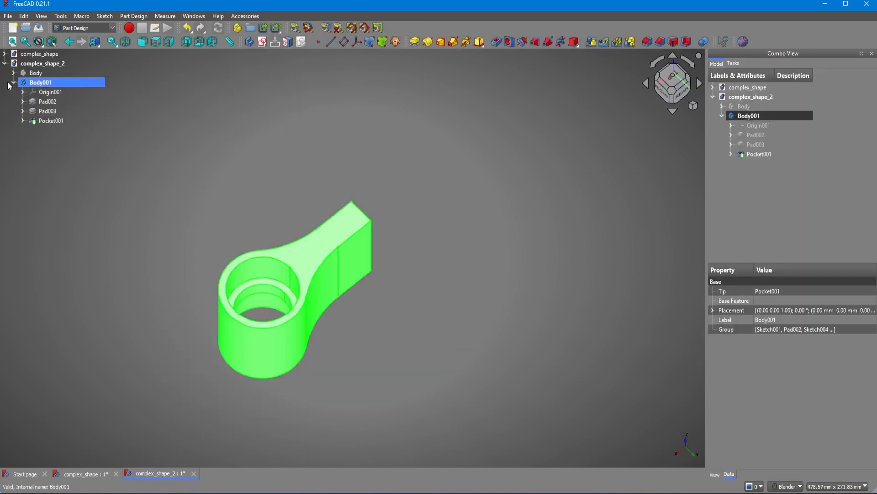
pyautogui.click(14, 83)
pyautogui.click(42, 74)
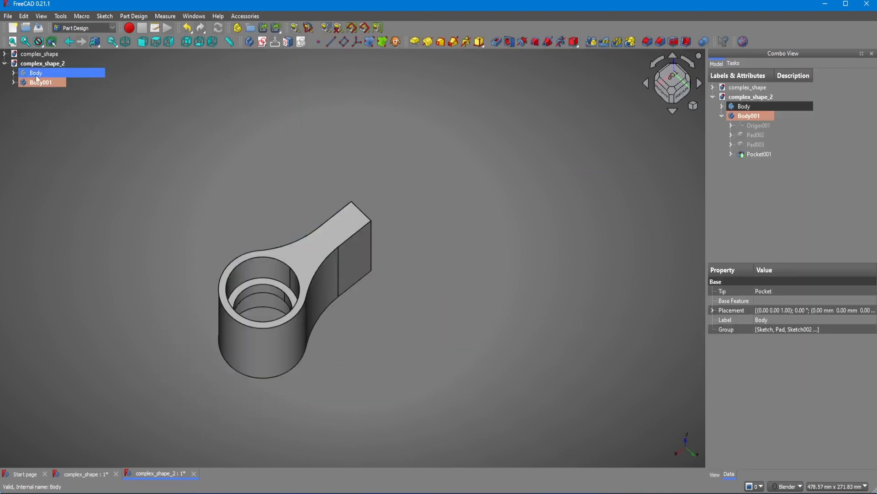
pyautogui.press('space')
pyautogui.scroll(1, 246, 256)
pyautogui.moveTo(152, 219); pyautogui.dragTo(242, 242, button='middle')
pyautogui.rightClick(36, 72)
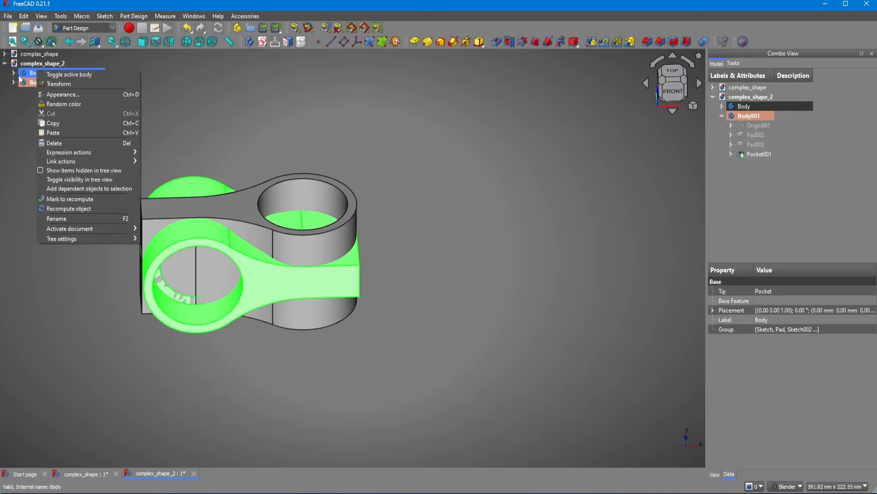
pyautogui.click(87, 76)
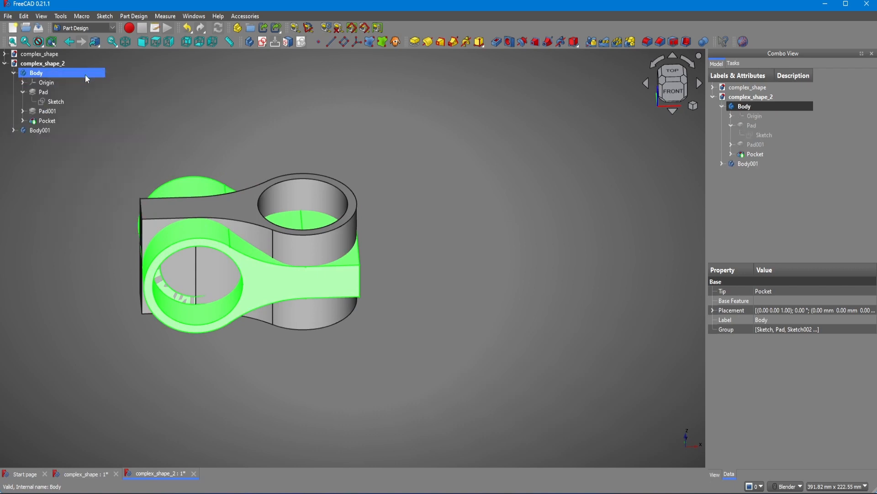
# Step: Create a Boolean in Body, add Body001 to it and set the operation to Common
pyautogui.click(705, 43)
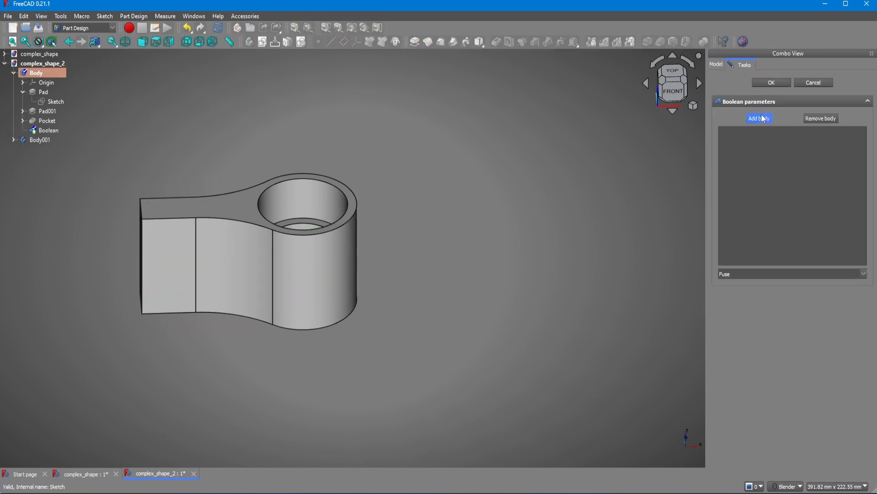
pyautogui.click(761, 118)
pyautogui.click(40, 140)
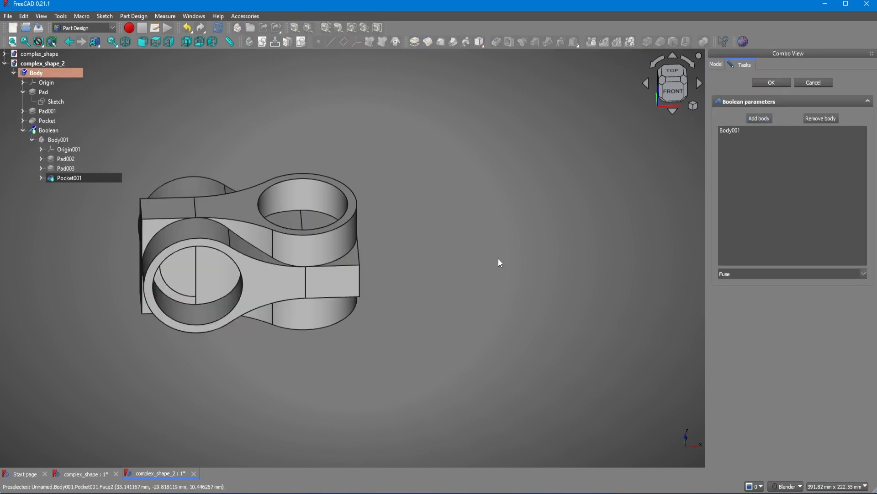
pyautogui.moveTo(444, 277); pyautogui.dragTo(436, 288, button='middle')
pyautogui.click(764, 277)
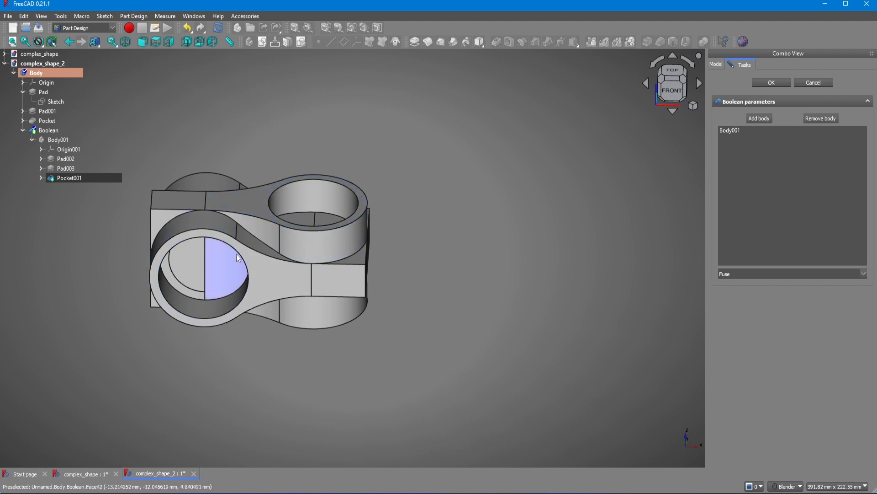
pyautogui.moveTo(237, 254); pyautogui.dragTo(161, 211, button='middle')
pyautogui.moveTo(160, 242); pyautogui.dragTo(177, 325, button='middle')
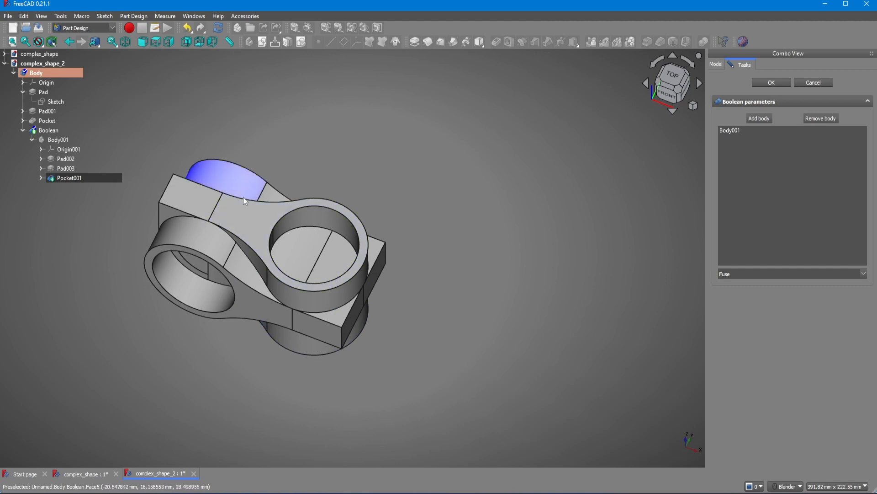
pyautogui.click(696, 77)
pyautogui.click(737, 274)
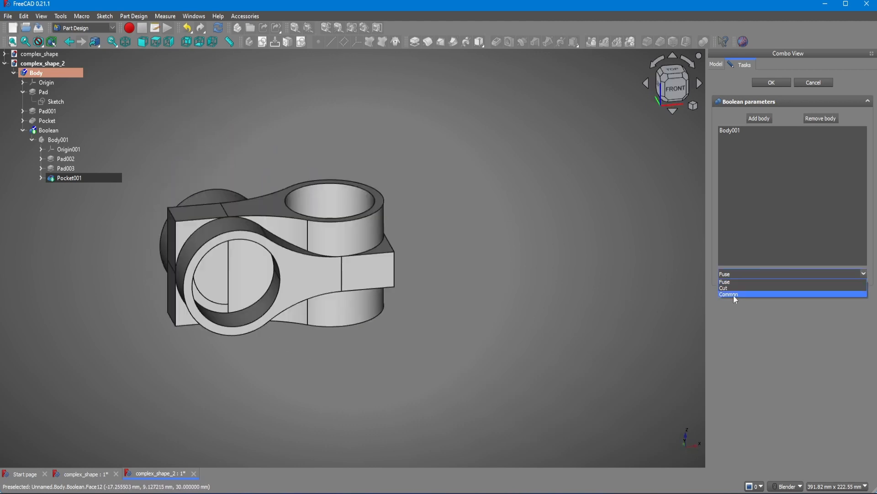
pyautogui.click(734, 296)
pyautogui.click(779, 83)
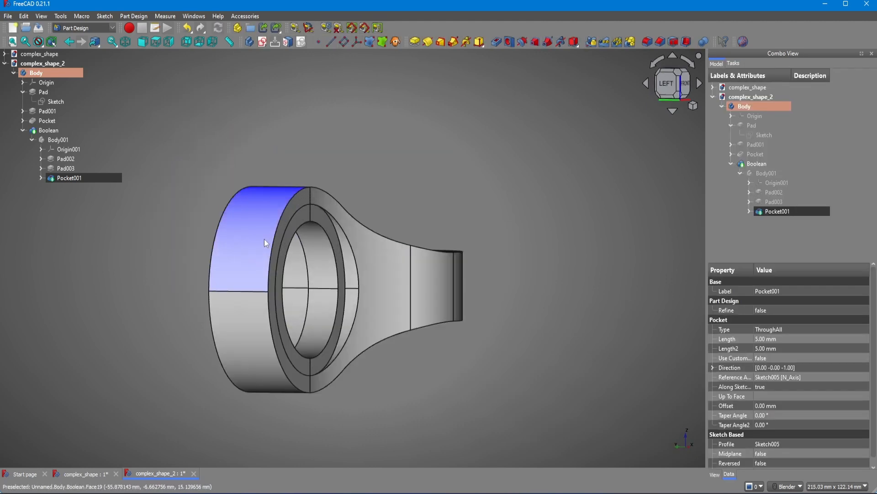
# Step: Examine the combined shape from several sides and check the parameters of Pad001
pyautogui.moveTo(325, 229); pyautogui.dragTo(468, 287, button='middle')
pyautogui.scroll(-2, 468, 286)
pyautogui.scroll(4, 475, 245)
pyautogui.moveTo(473, 245); pyautogui.dragTo(281, 308, button='middle')
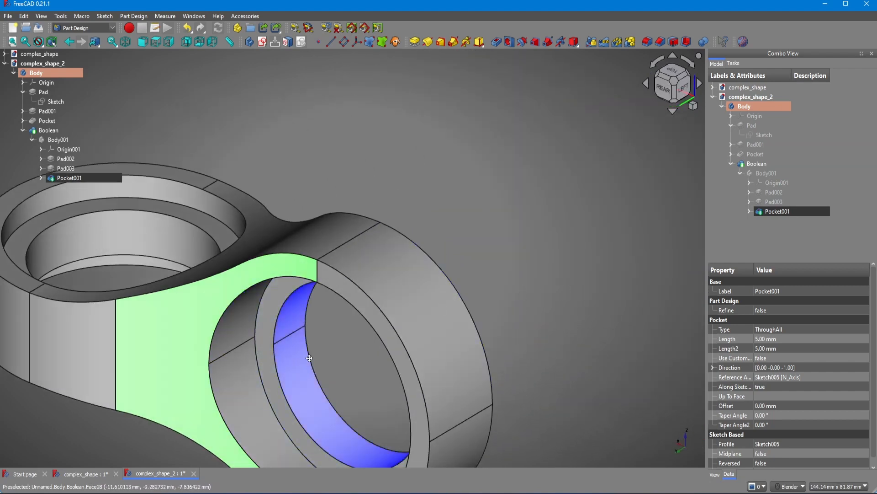
pyautogui.scroll(3, 320, 297)
pyautogui.moveTo(355, 286); pyautogui.dragTo(409, 246, button='middle')
pyautogui.doubleClick(278, 166)
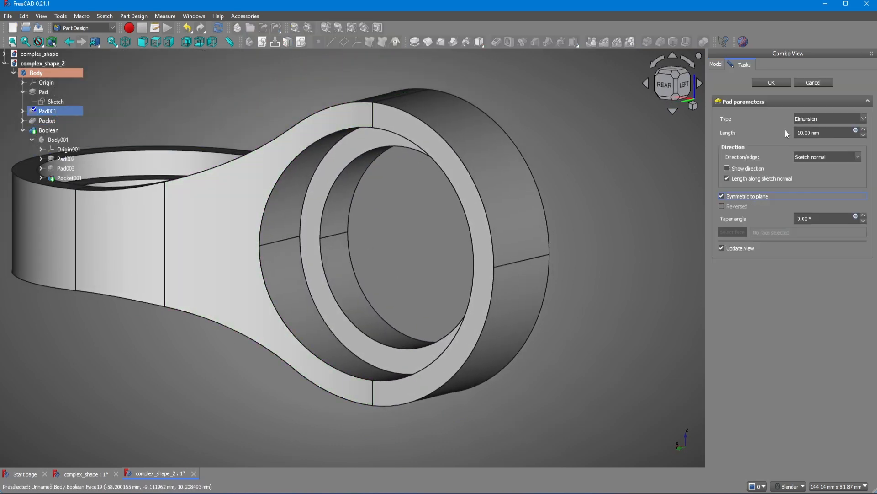
pyautogui.click(771, 82)
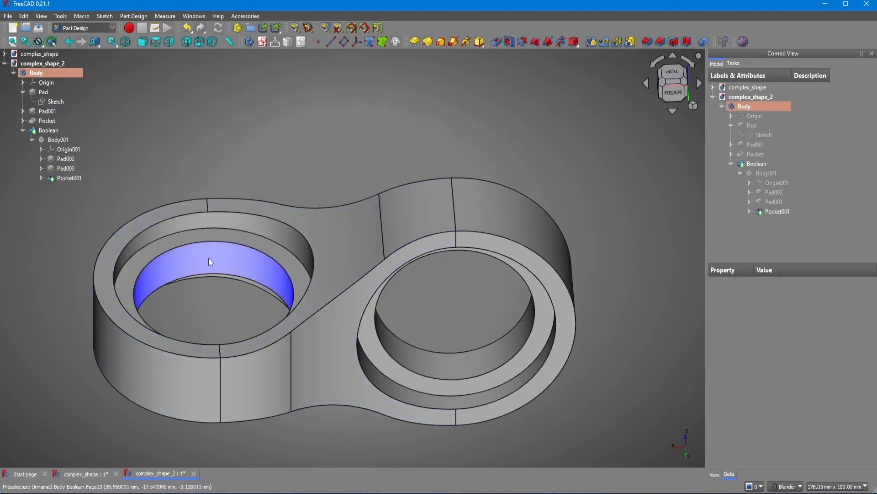
# Step: Select the outer contour edges around both rings of the combined shape
pyautogui.click(226, 200)
pyautogui.keyDown('ctrl'); pyautogui.click(172, 203); pyautogui.keyUp('ctrl')
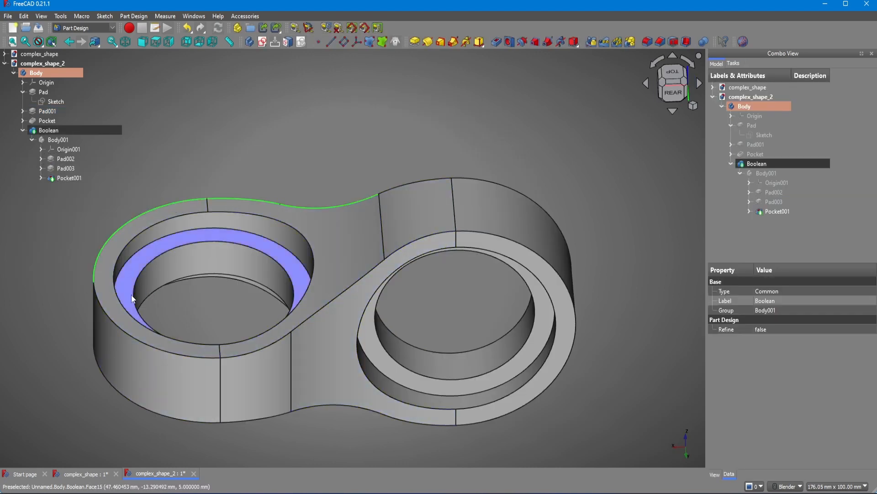
pyautogui.keyDown('ctrl'); pyautogui.click(160, 349); pyautogui.keyUp('ctrl')
pyautogui.keyDown('ctrl'); pyautogui.click(257, 349); pyautogui.keyUp('ctrl')
pyautogui.keyDown('ctrl'); pyautogui.click(337, 296); pyautogui.keyUp('ctrl')
pyautogui.keyDown('ctrl'); pyautogui.click(419, 239); pyautogui.keyUp('ctrl')
pyautogui.keyDown('ctrl'); pyautogui.click(497, 237); pyautogui.keyUp('ctrl')
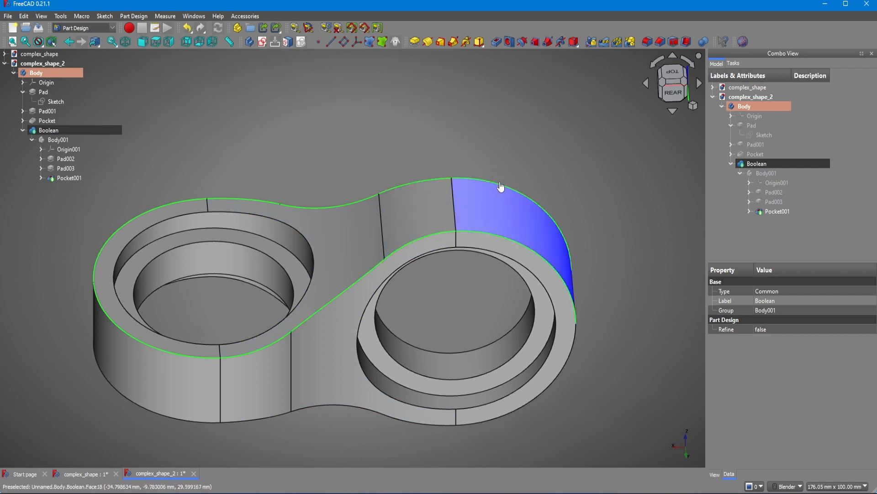
pyautogui.moveTo(417, 168); pyautogui.dragTo(573, 312, button='middle')
pyautogui.scroll(2, 620, 361)
pyautogui.keyDown('shift'); pyautogui.moveTo(620, 361); pyautogui.dragTo(652, 206, button='middle'); pyautogui.keyUp('shift')
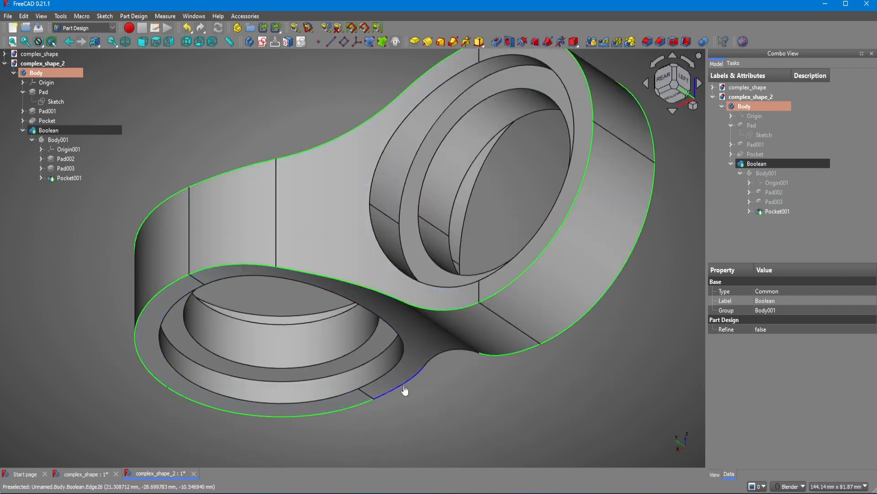
pyautogui.scroll(-5, 405, 388)
pyautogui.moveTo(526, 192); pyautogui.dragTo(652, 124, button='middle')
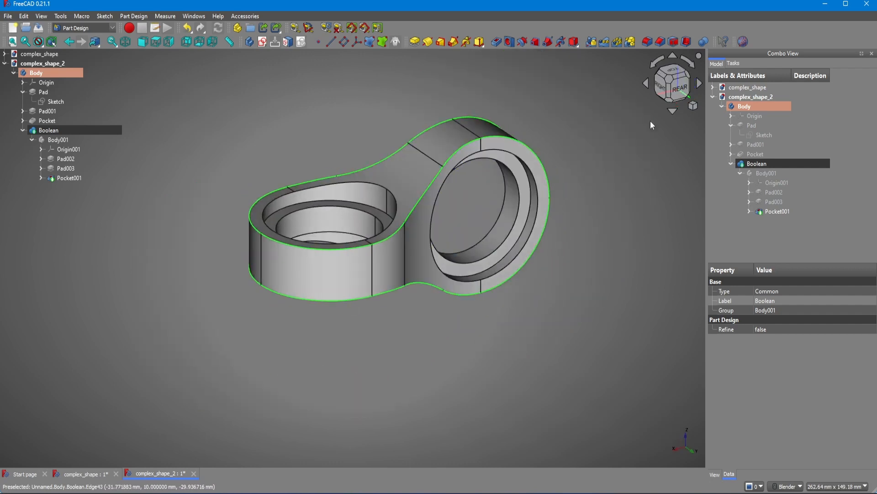
# Step: Fillet the selected outer contour edges with a 2 mm radius
pyautogui.click(649, 43)
pyautogui.moveTo(344, 228); pyautogui.dragTo(411, 219, button='middle')
pyautogui.scroll(2, 411, 219)
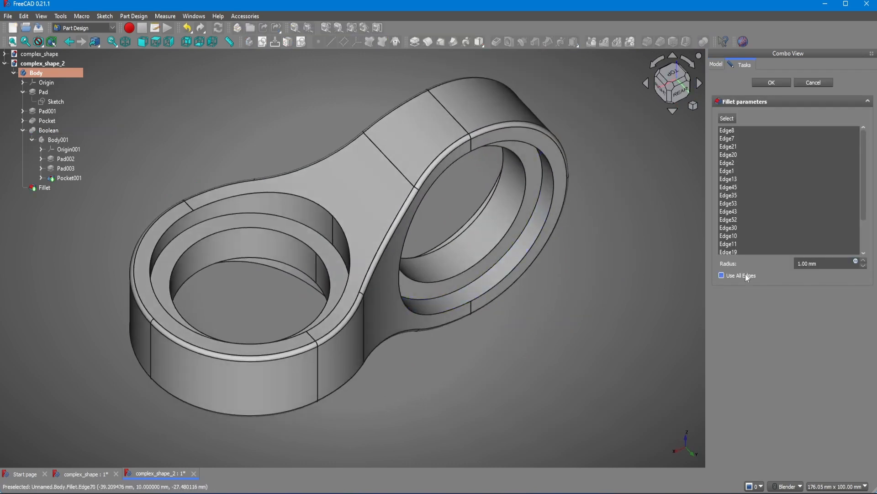
pyautogui.scroll(1, 828, 265)
pyautogui.moveTo(585, 315); pyautogui.dragTo(584, 237, button='middle')
pyautogui.moveTo(448, 290); pyautogui.dragTo(516, 366, button='middle')
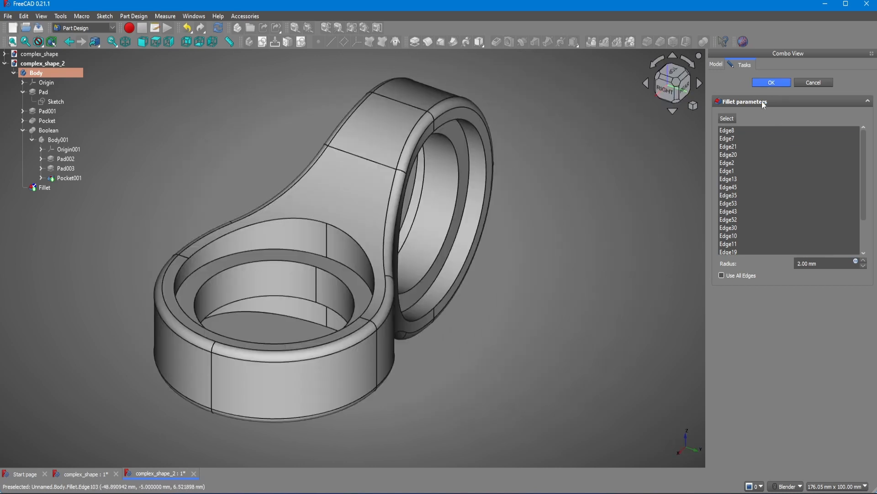
pyautogui.click(771, 82)
# Step: Start a 1 mm fillet on the recess wall on one side of the first ring
pyautogui.moveTo(312, 313); pyautogui.dragTo(352, 166, button='middle')
pyautogui.moveTo(478, 300); pyautogui.dragTo(544, 228, button='middle')
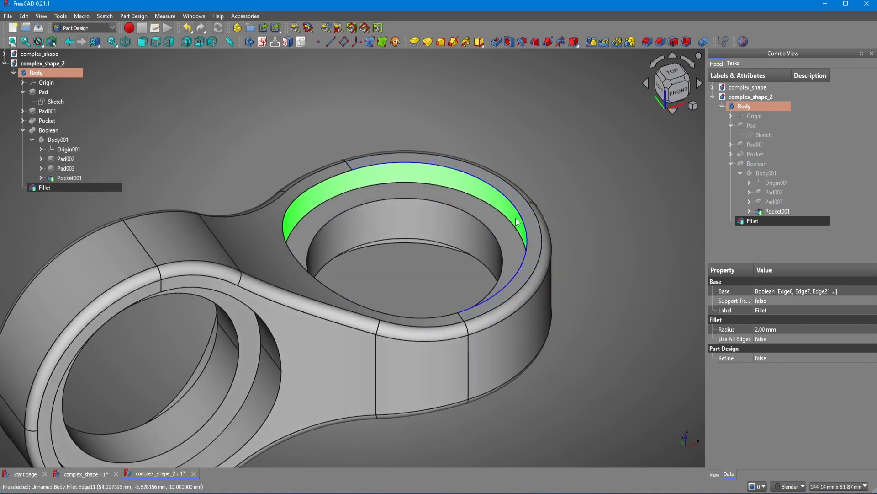
pyautogui.click(649, 44)
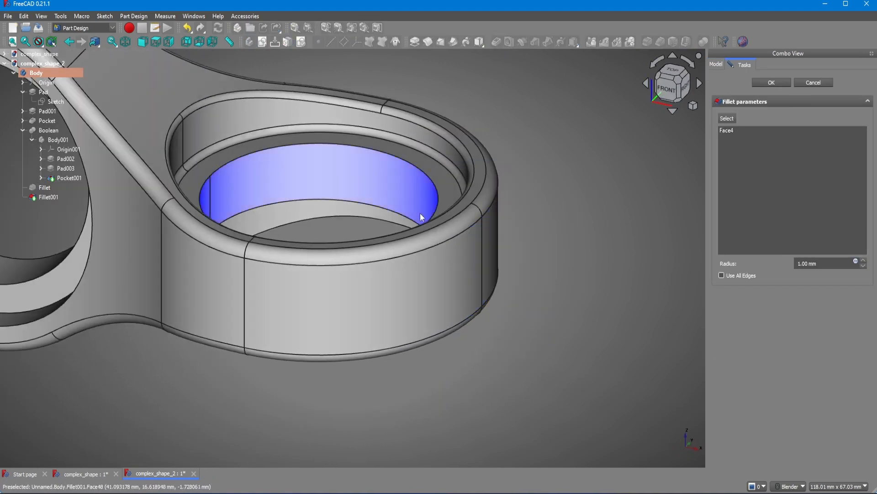
pyautogui.moveTo(421, 217); pyautogui.dragTo(422, 251, button='middle')
# Step: Add the remaining three recess walls of both rings to the 1 mm fillet and accept it
pyautogui.click(728, 119)
pyautogui.scroll(-2, 441, 260)
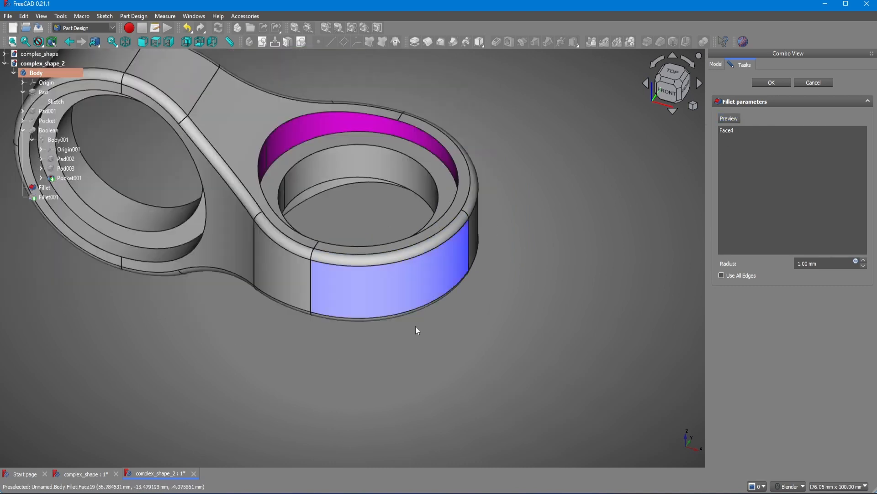
pyautogui.moveTo(415, 325); pyautogui.dragTo(405, 107, button='middle')
pyautogui.click(335, 351)
pyautogui.scroll(-4, 440, 165)
pyautogui.moveTo(371, 284); pyautogui.dragTo(467, 291, button='middle')
pyautogui.scroll(2, 368, 219)
pyautogui.click(363, 231)
pyautogui.scroll(3, 261, 232)
pyautogui.click(262, 232)
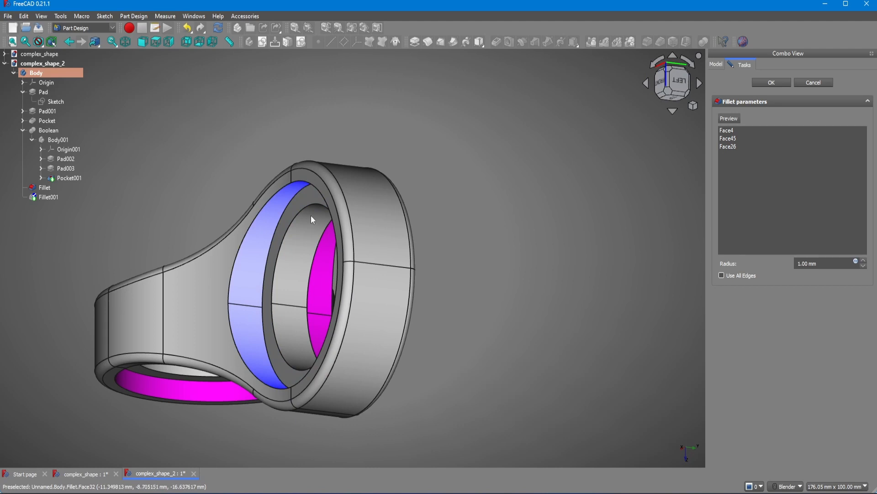
pyautogui.moveTo(310, 215); pyautogui.dragTo(778, 80, button='middle')
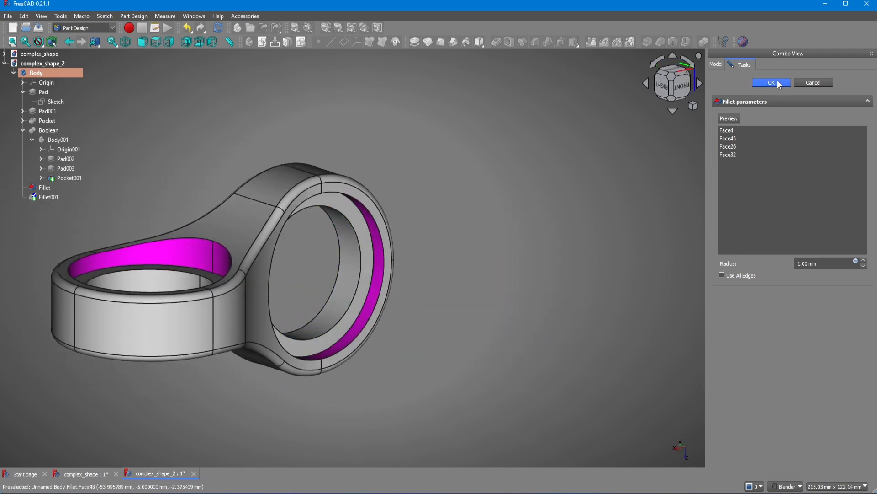
pyautogui.click(771, 82)
# Step: Chamfer the inner bore faces of both rings with an equal-distance size of 1 mm
pyautogui.scroll(4, 303, 276)
pyautogui.moveTo(303, 276); pyautogui.dragTo(268, 342, button='middle')
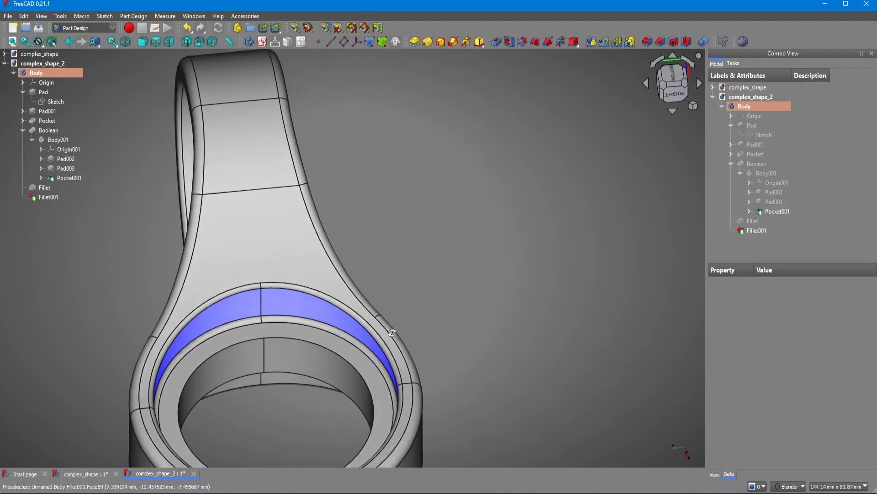
pyautogui.scroll(2, 268, 343)
pyautogui.click(267, 348)
pyautogui.moveTo(314, 362); pyautogui.dragTo(539, 256, button='middle')
pyautogui.scroll(-3, 539, 256)
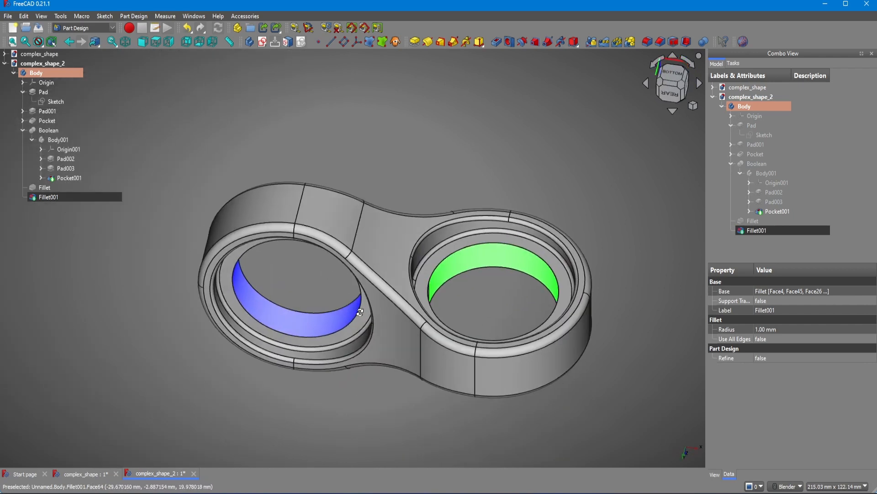
pyautogui.scroll(2, 345, 319)
pyautogui.keyDown('ctrl'); pyautogui.click(345, 319); pyautogui.keyUp('ctrl')
pyautogui.click(520, 220)
pyautogui.click(519, 219)
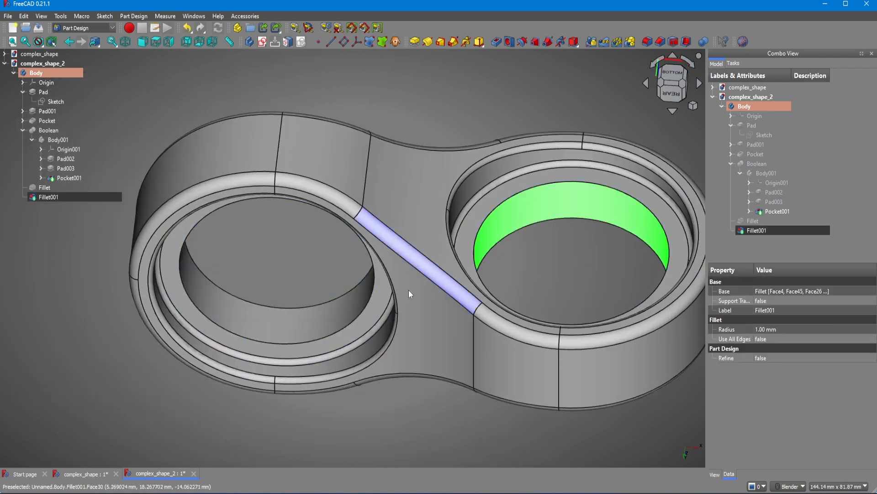
pyautogui.moveTo(424, 304); pyautogui.dragTo(403, 219, button='middle')
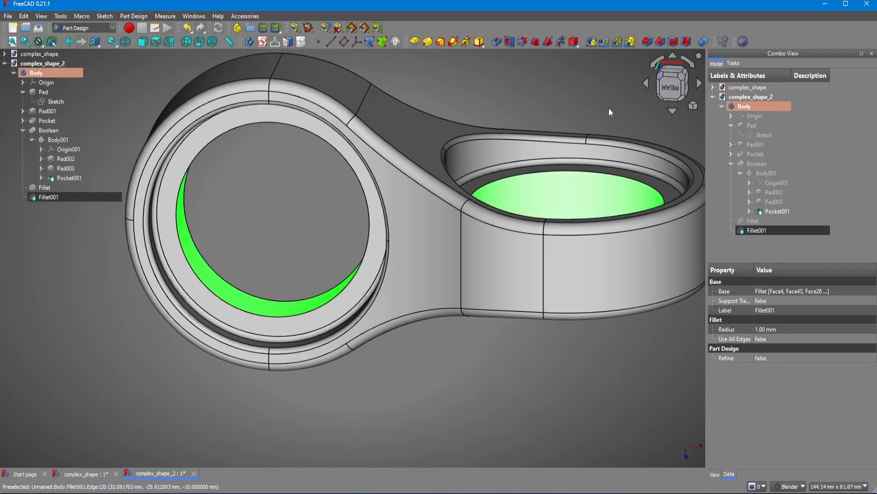
pyautogui.click(660, 45)
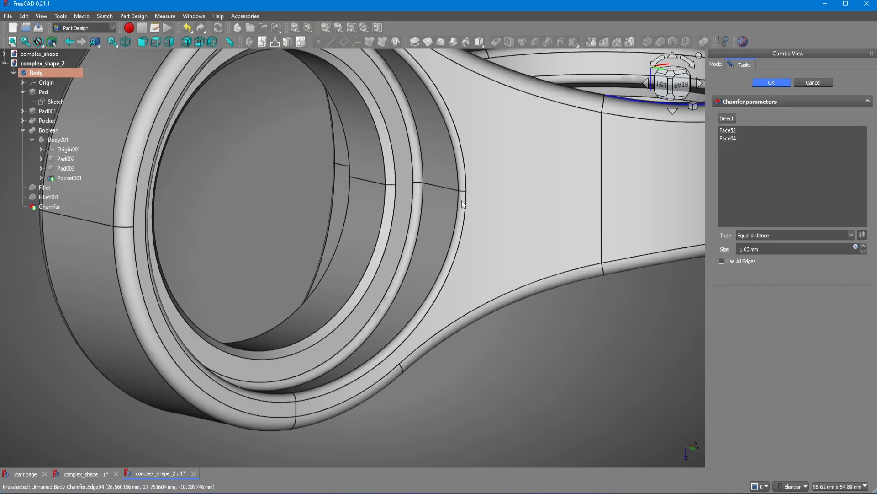
pyautogui.press('Return')
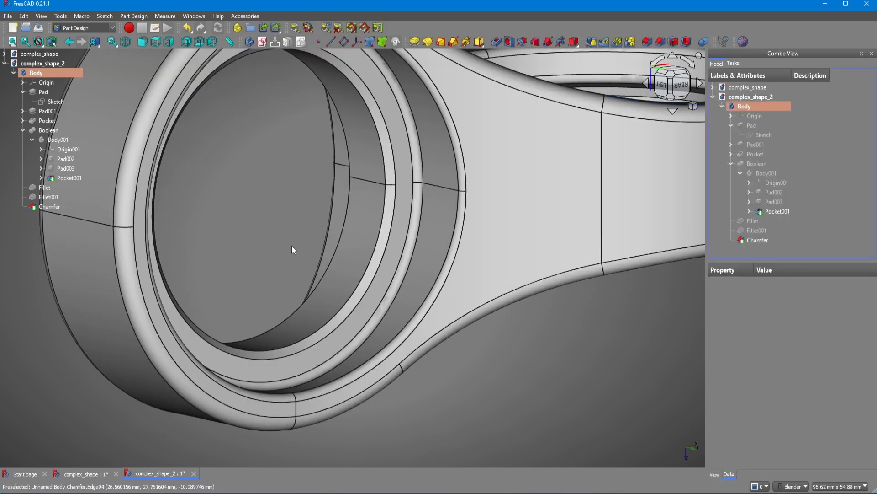
# Step: Examine the chamfered part from several directions and fit the whole model in the view
pyautogui.scroll(-5, 283, 235)
pyautogui.moveTo(254, 238); pyautogui.dragTo(492, 312, button='middle')
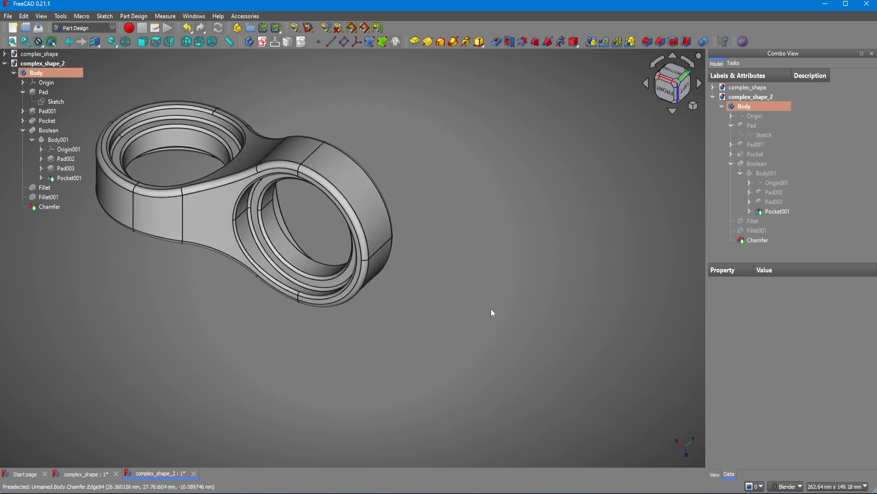
pyautogui.scroll(1, 413, 269)
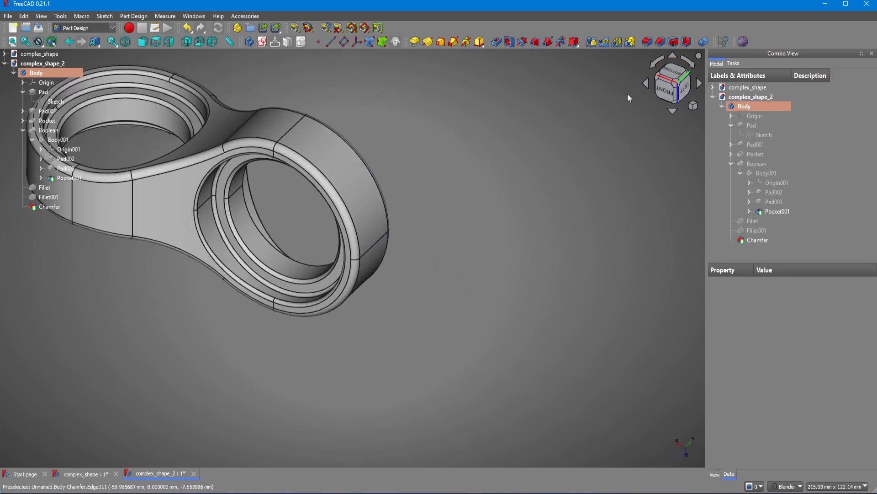
pyautogui.moveTo(617, 170); pyautogui.dragTo(541, 6, button='middle')
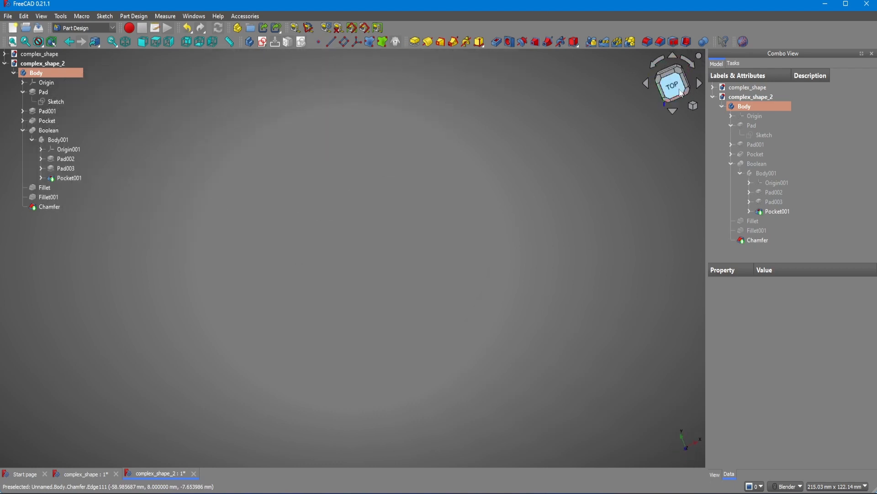
pyautogui.click(680, 93)
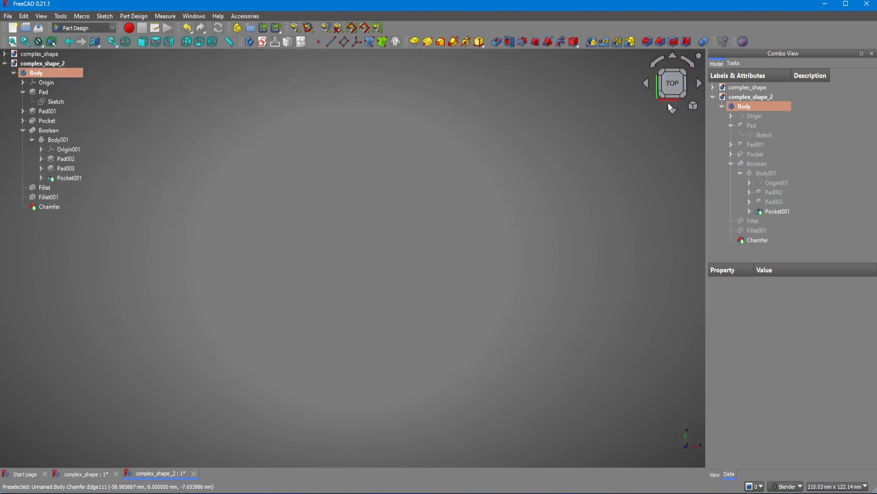
pyautogui.click(16, 42)
pyautogui.moveTo(447, 300); pyautogui.dragTo(411, 221, button='middle')
# Step: Give the finished part the Aluminium material and lighten its shape color to a pale grey
pyautogui.click(336, 222)
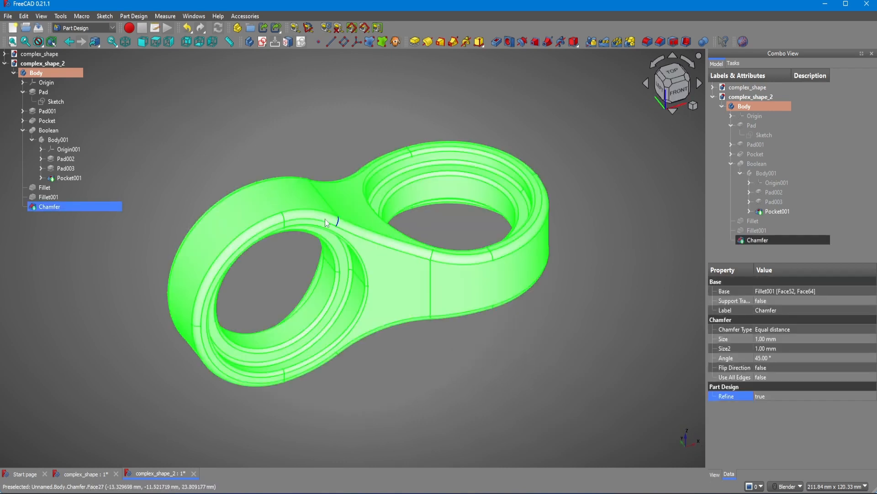
pyautogui.rightClick(273, 202)
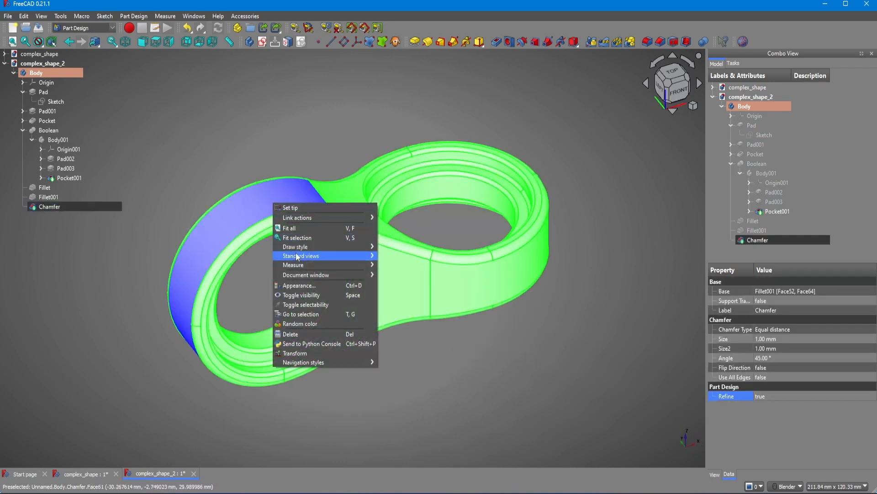
pyautogui.click(309, 286)
pyautogui.click(768, 166)
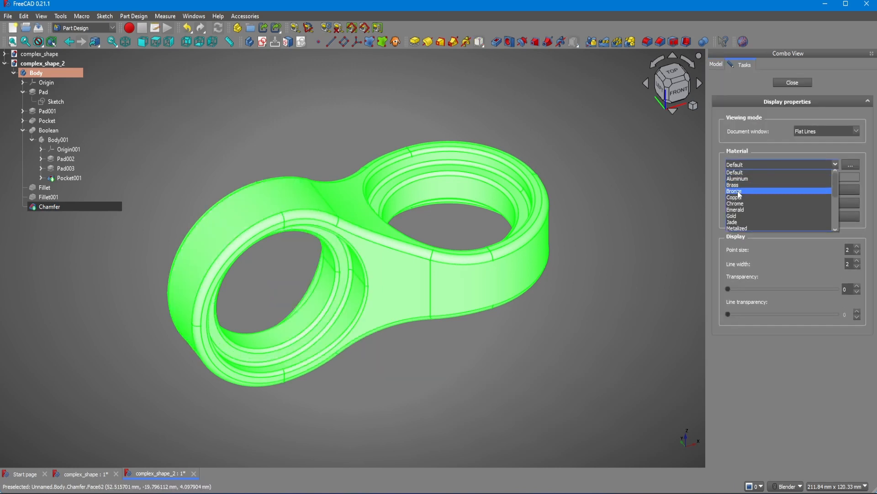
pyautogui.click(745, 179)
pyautogui.click(827, 190)
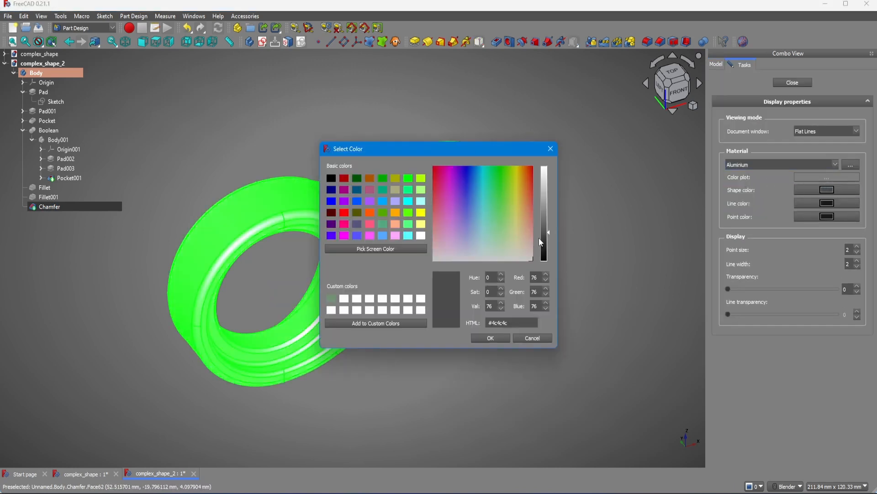
pyautogui.click(545, 185)
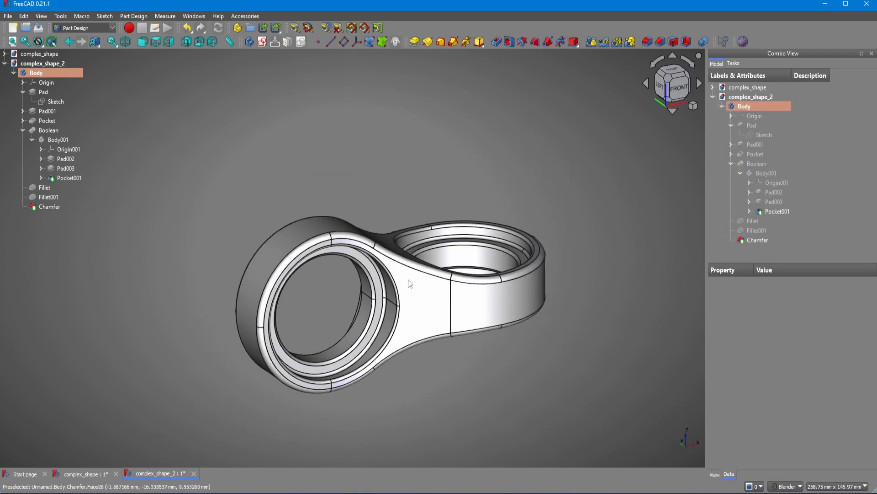
# Step: Change the part's appearance material to Brass
pyautogui.click(291, 239)
pyautogui.rightClick(291, 238)
pyautogui.click(331, 298)
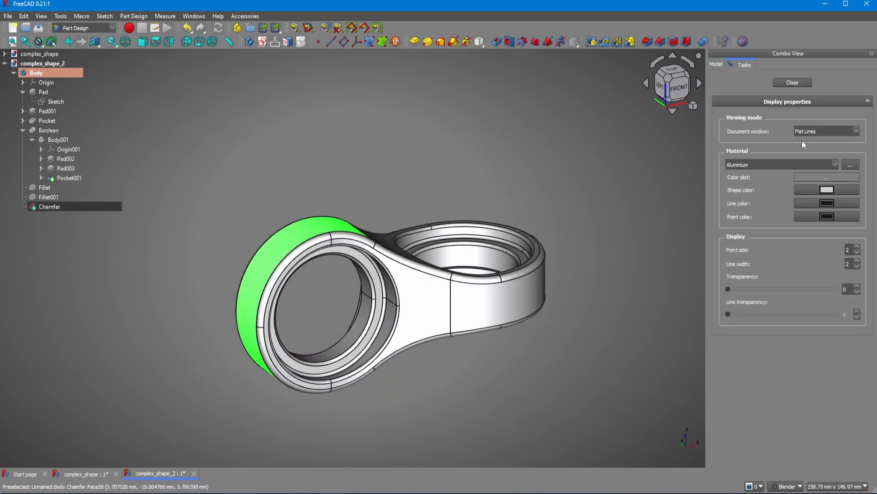
pyautogui.click(750, 164)
pyautogui.click(743, 186)
# Step: Set the part's shape color to a muted, darker brown-grey and close the display properties
pyautogui.click(821, 194)
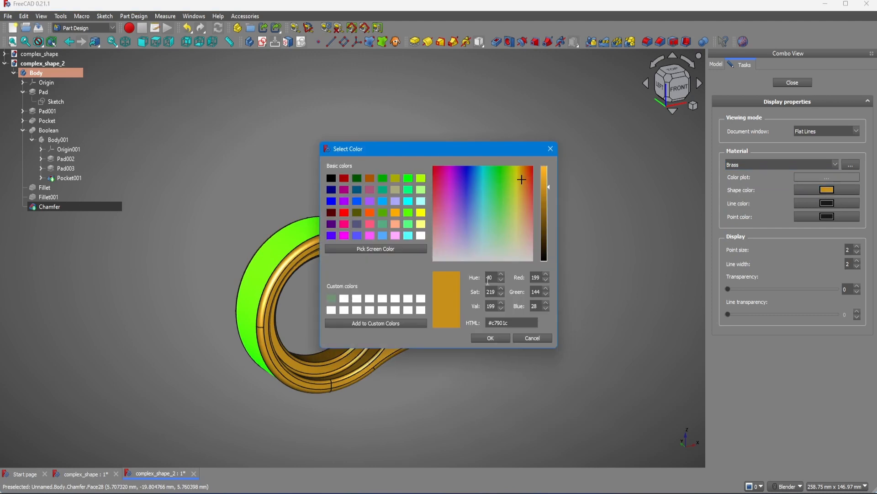
pyautogui.moveTo(447, 256); pyautogui.dragTo(431, 268)
pyautogui.moveTo(543, 187); pyautogui.dragTo(543, 208)
pyautogui.click(485, 339)
pyautogui.click(482, 351)
pyautogui.moveTo(482, 338); pyautogui.dragTo(443, 338, button='middle')
pyautogui.scroll(3, 332, 222)
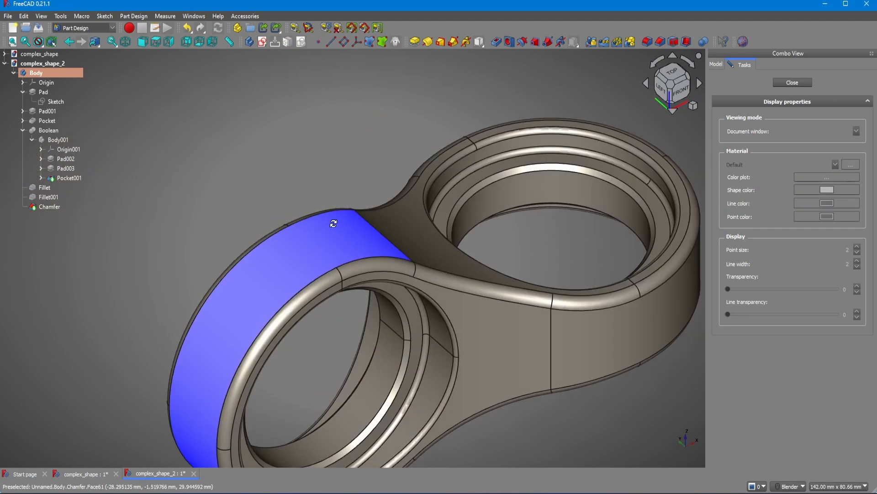
pyautogui.scroll(-2, 332, 256)
pyautogui.click(794, 83)
pyautogui.moveTo(407, 284); pyautogui.dragTo(431, 292, button='middle')
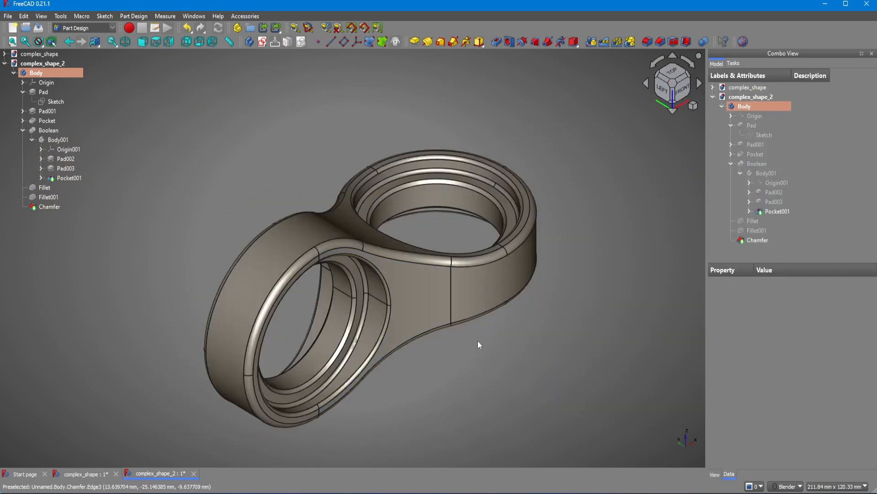
# Step: Expand Pocket and Pad001 in the model tree to show their sketches and examine the finished part
pyautogui.click(23, 121)
pyautogui.click(23, 111)
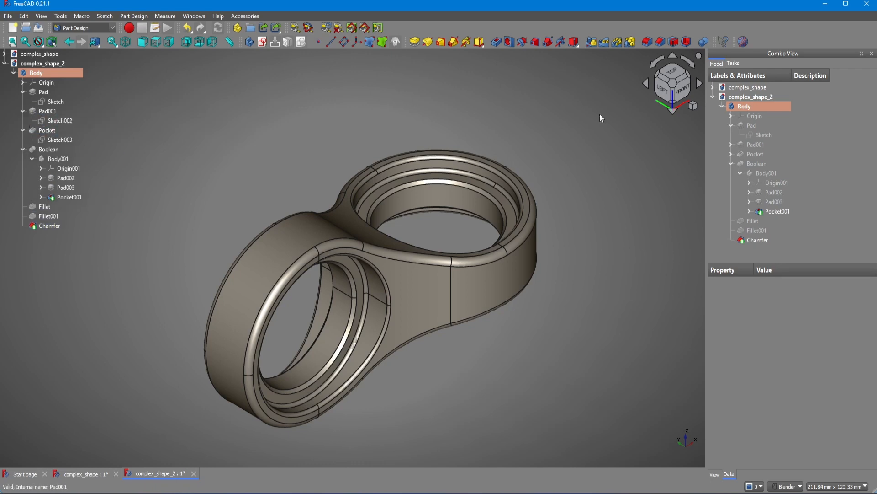
pyautogui.moveTo(474, 349)
pyautogui.mouseDown(button='middle')
pyautogui.moveTo(462, 352)
pyautogui.moveTo(337, 265)
pyautogui.moveTo(613, 254)
pyautogui.moveTo(557, 313)
pyautogui.moveTo(443, 364)
pyautogui.moveTo(554, 308)
pyautogui.moveTo(500, 303)
pyautogui.moveTo(447, 348)
pyautogui.moveTo(515, 307)
pyautogui.moveTo(471, 306)
pyautogui.moveTo(452, 288)
pyautogui.mouseUp(button='middle')
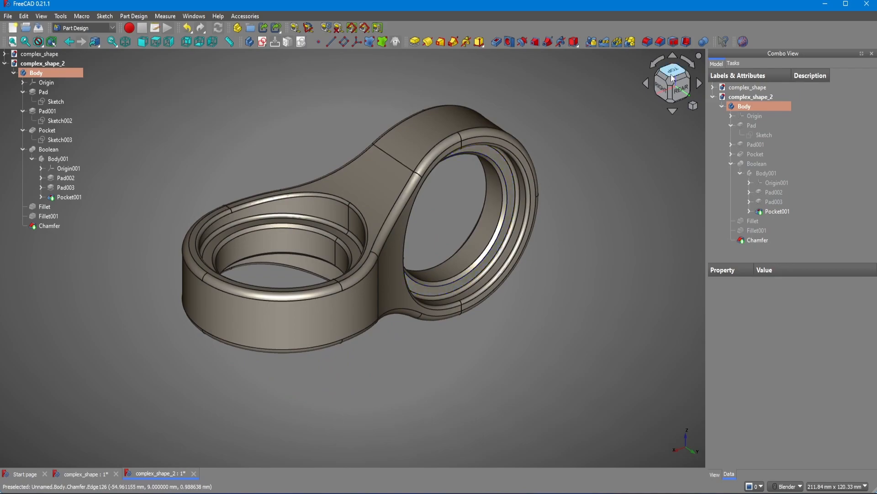